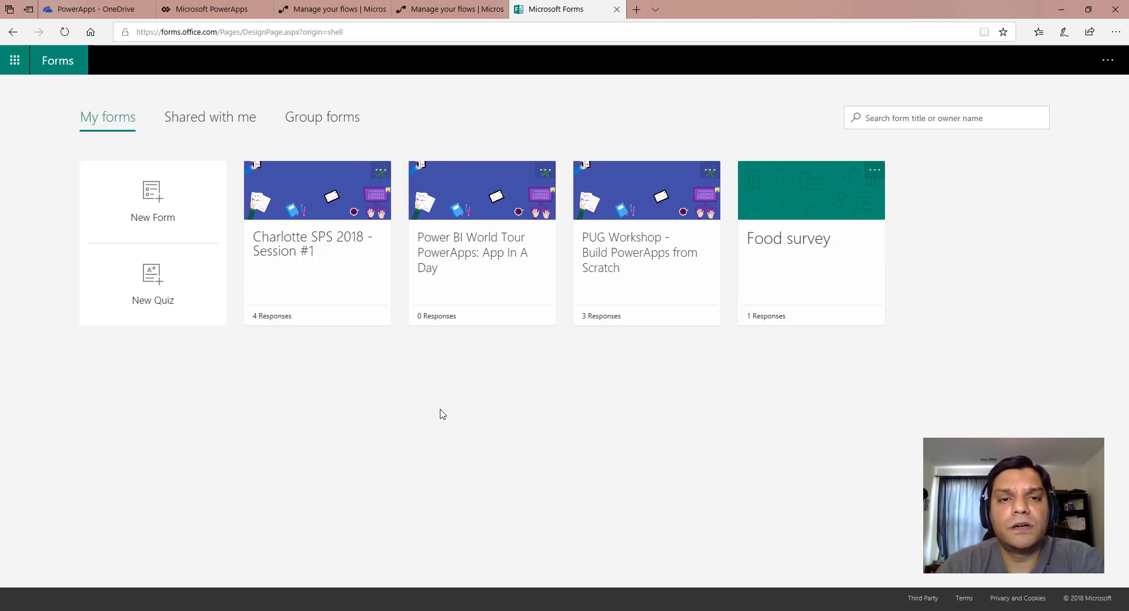
Preview the Charlotte SPS 2018 - Session #1 form and enter the respondent's first name, last name and email.
left_click(307, 252)
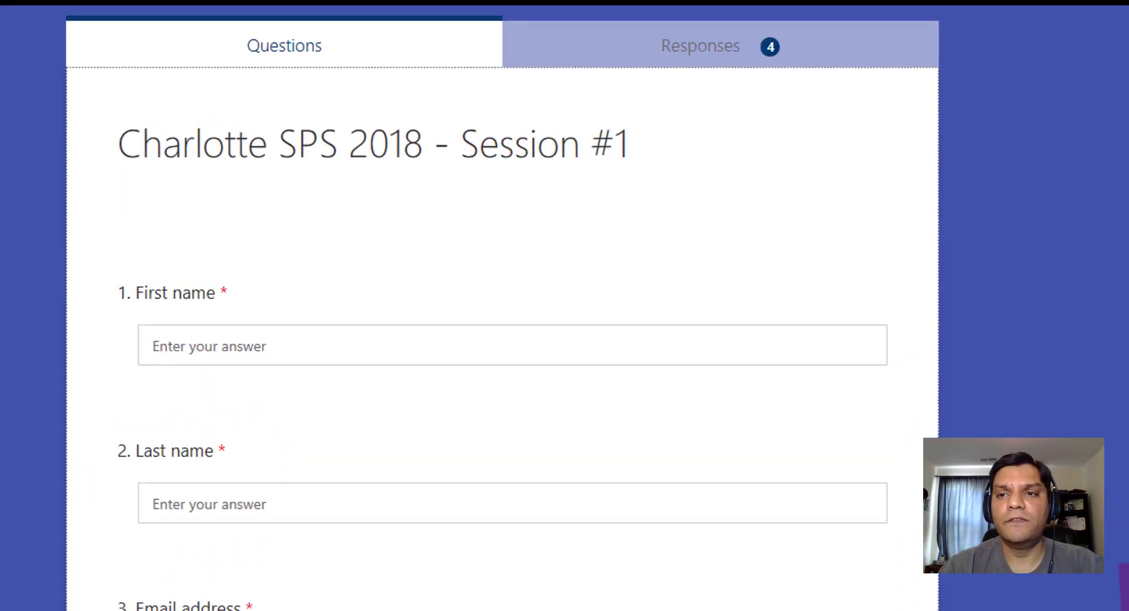
left_click(1117, 9)
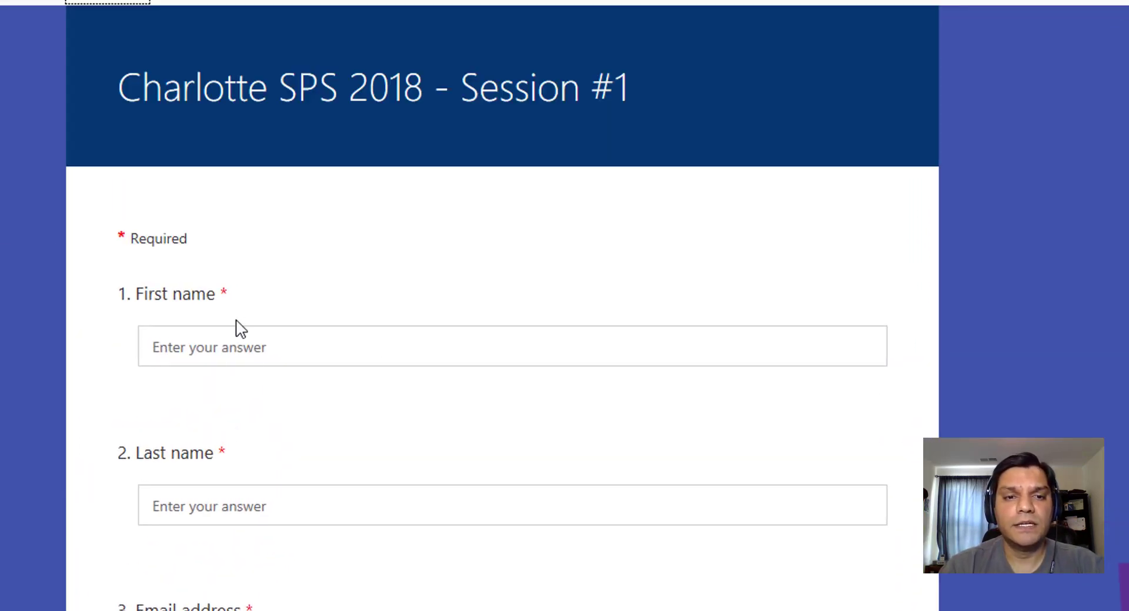
left_click(227, 347)
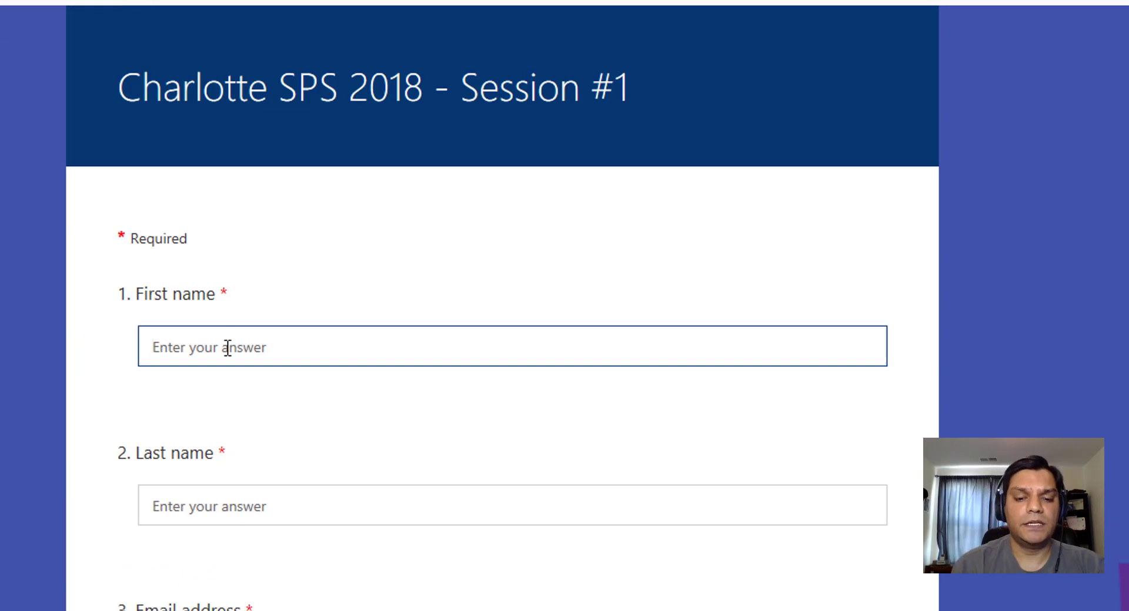
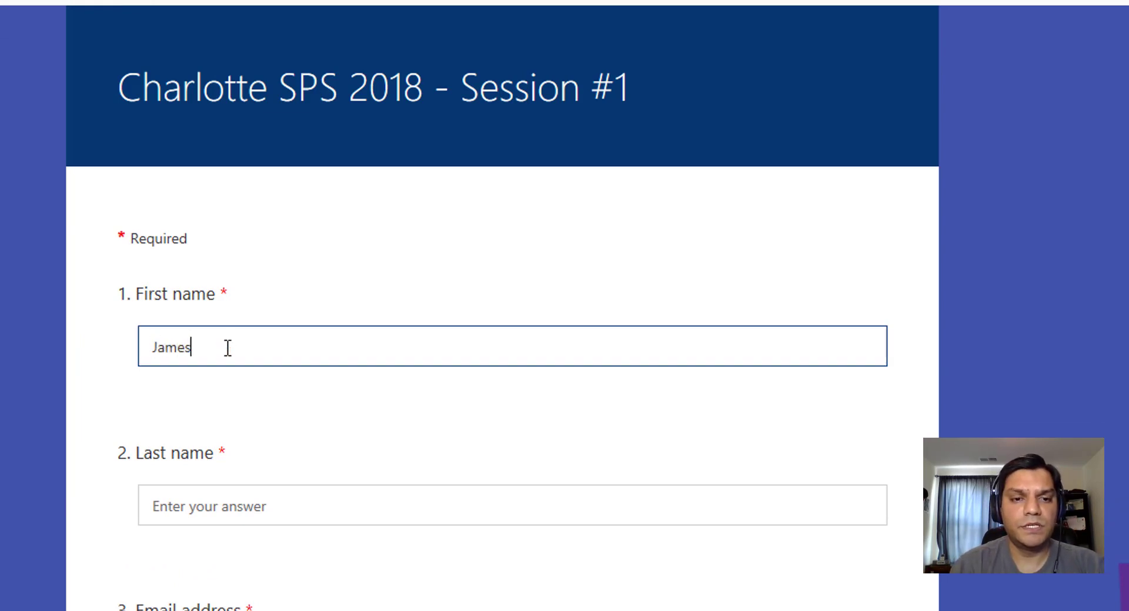
key("Tab")
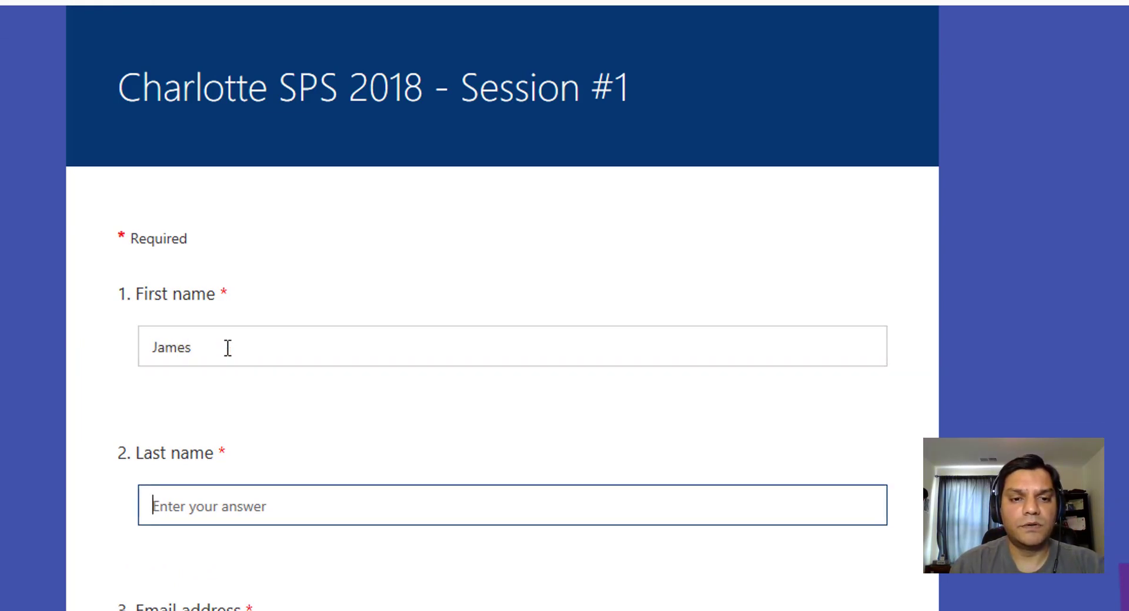
key("Tab")
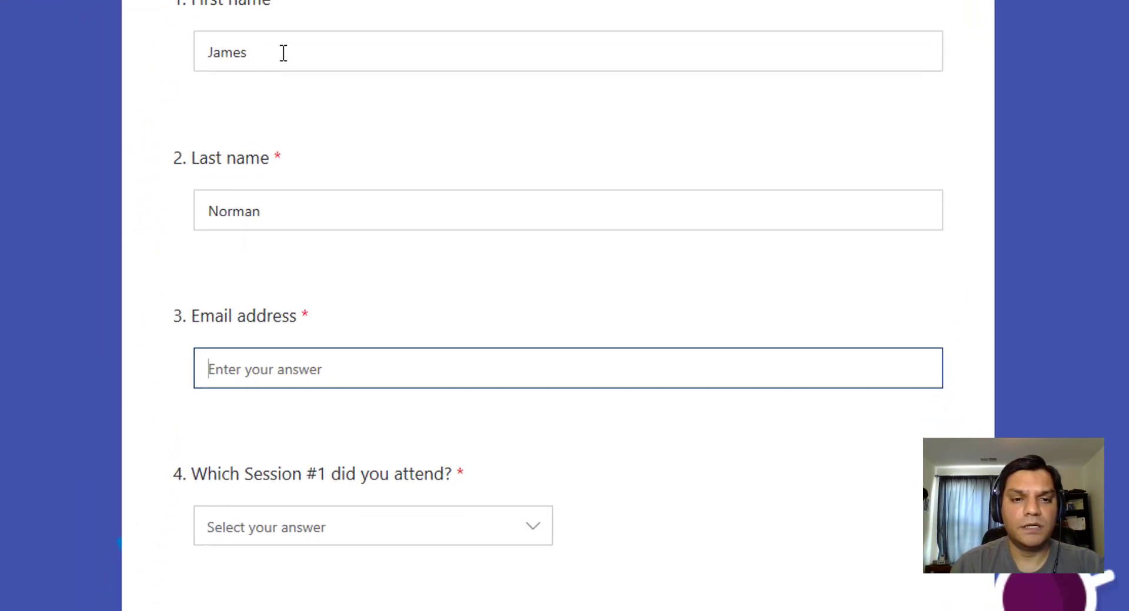
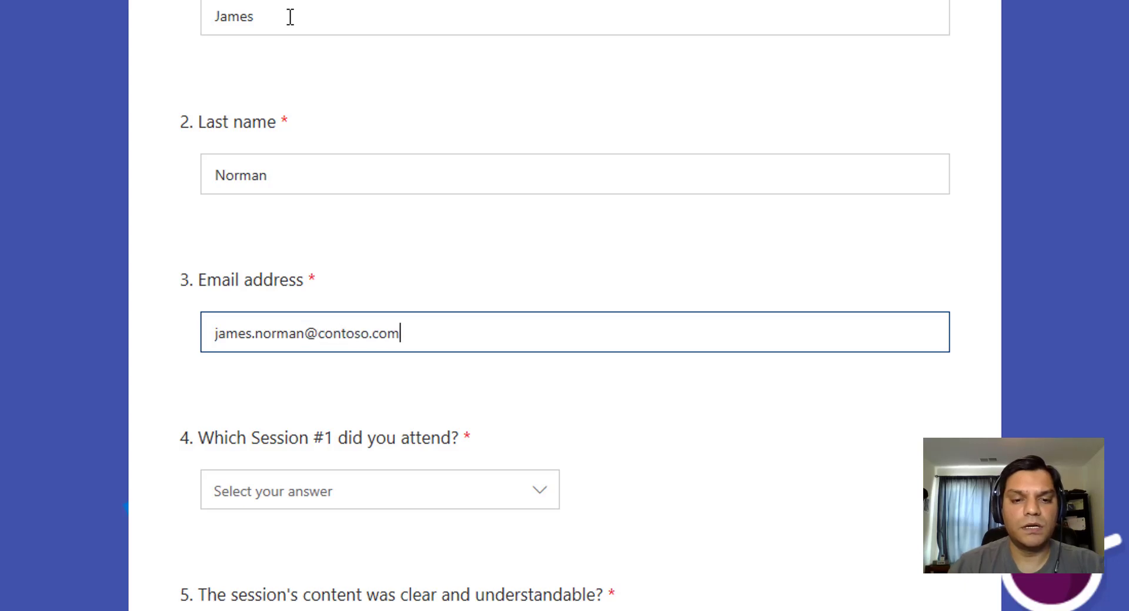
Choose the Learning to go with the Flow session for question 4.
left_click(324, 493)
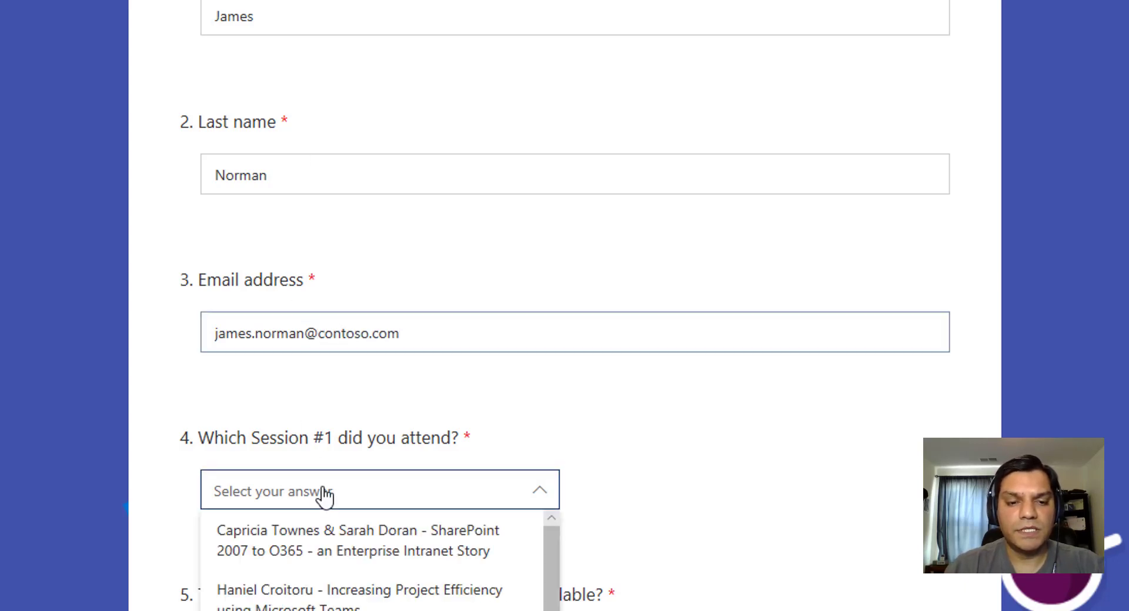
scroll(323, 492, "down", 5)
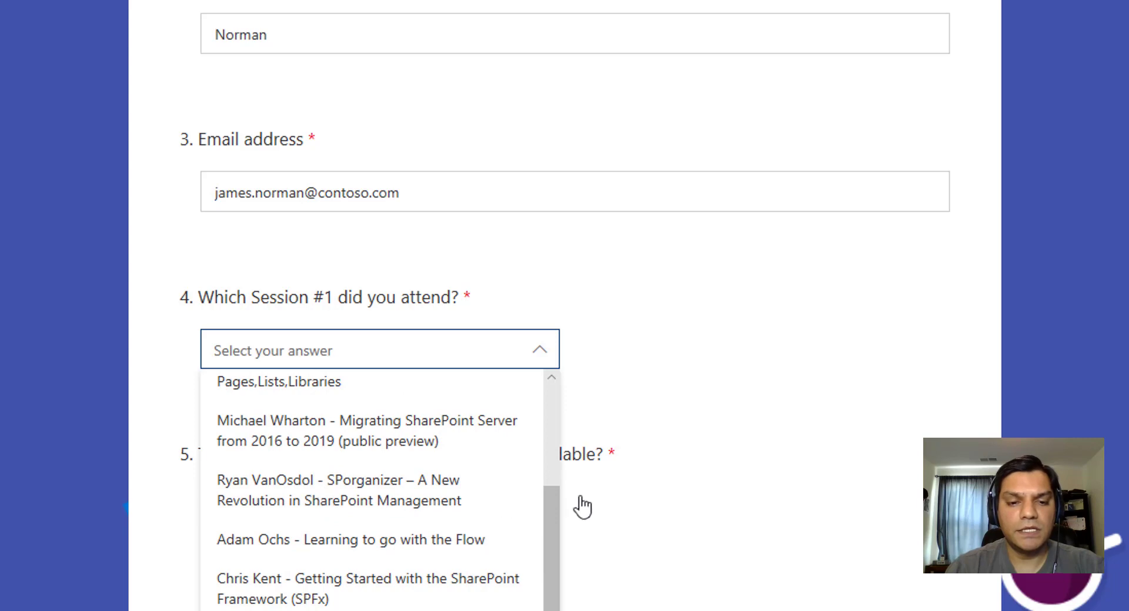
scroll(582, 507, "down", 2)
left_click(294, 400)
Rate questions 5 through 10 as Strongly Agree.
scroll(693, 436, "down", 4)
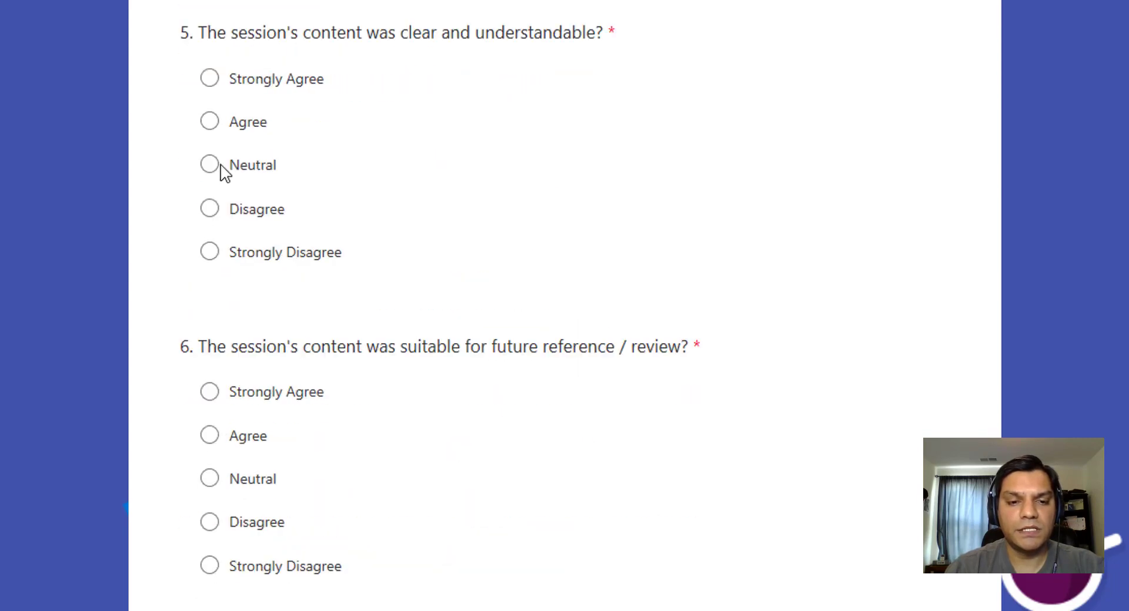
left_click(227, 83)
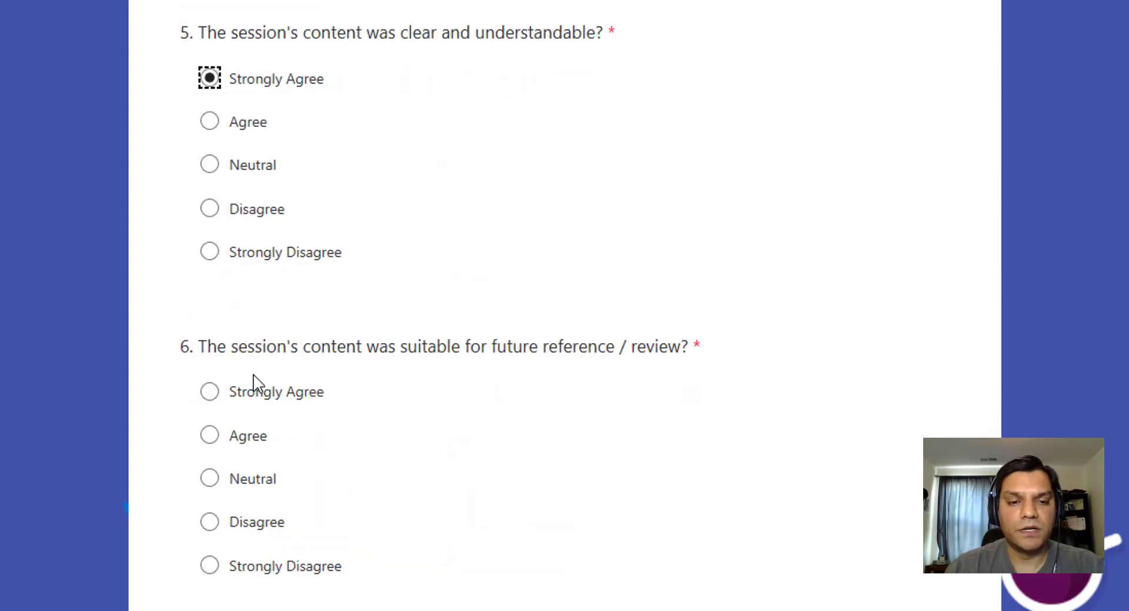
left_click(253, 393)
scroll(559, 480, "down", 4)
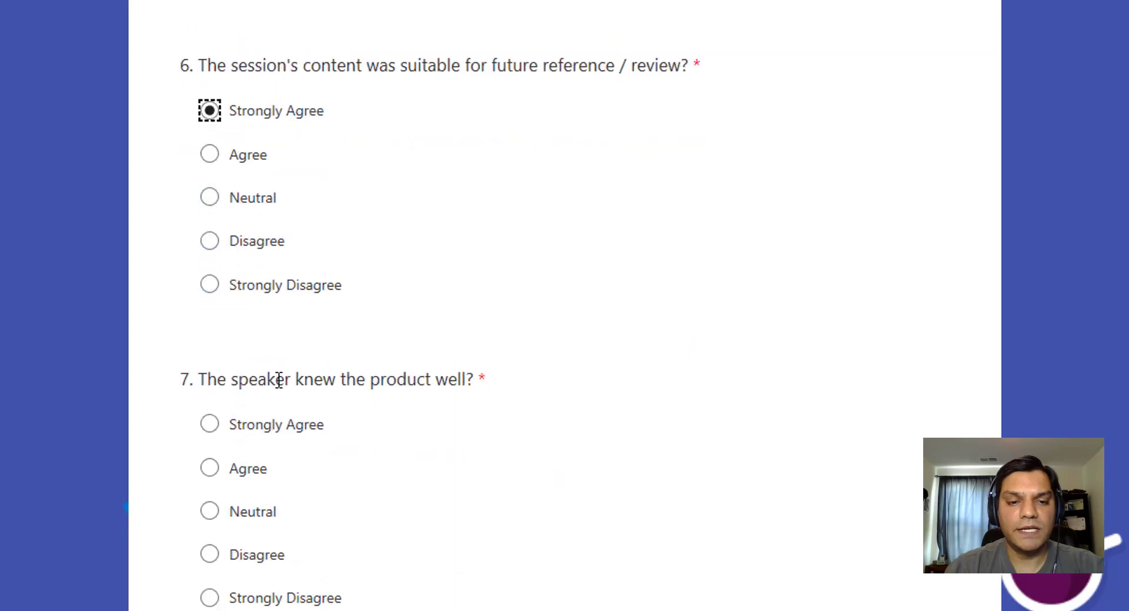
left_click(266, 426)
scroll(468, 468, "down", 4)
left_click(277, 456)
scroll(523, 485, "down", 7)
left_click(304, 354)
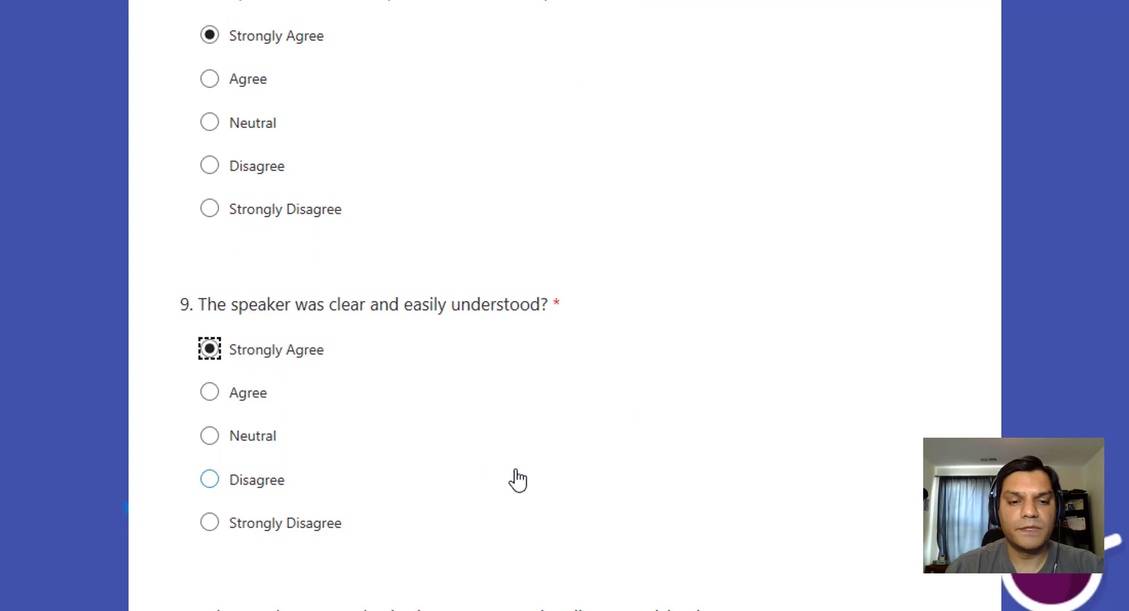
scroll(517, 481, "down", 7)
left_click(292, 247)
Add a comment praising the speaker's Flow talk and submit the survey response.
left_click(353, 569)
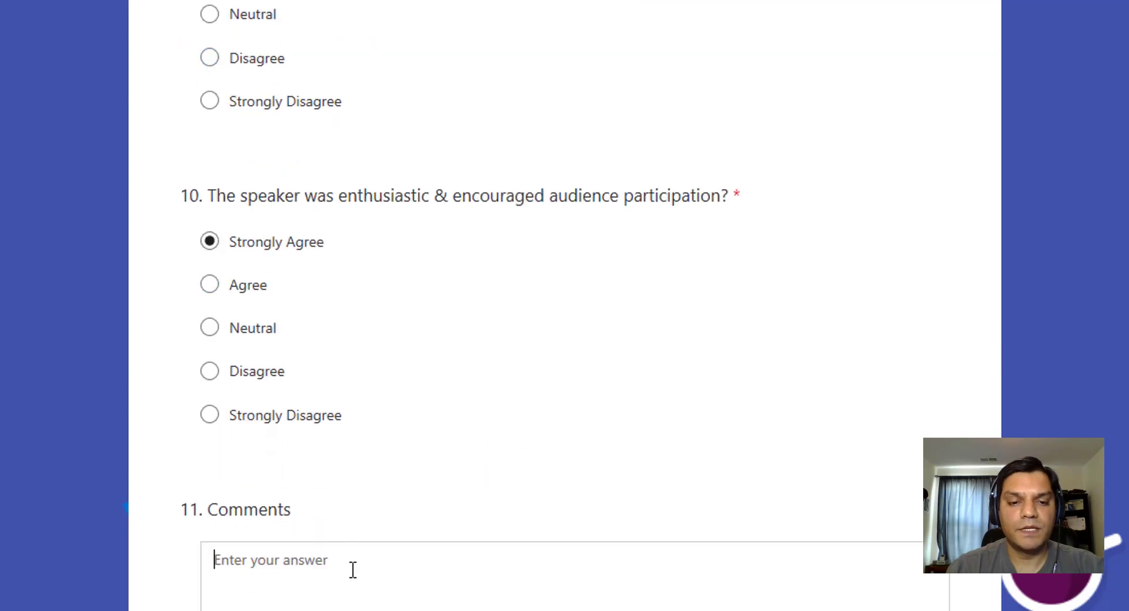
type("Adam did an outstanding job talking about Flow")
scroll(353, 569, "down", 5)
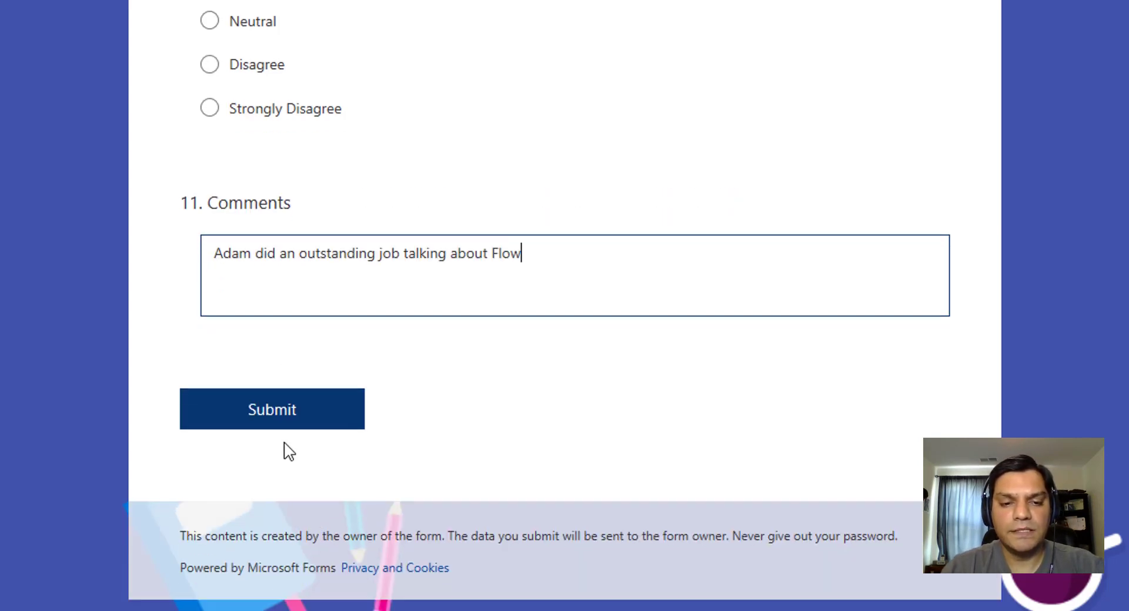
left_click(282, 425)
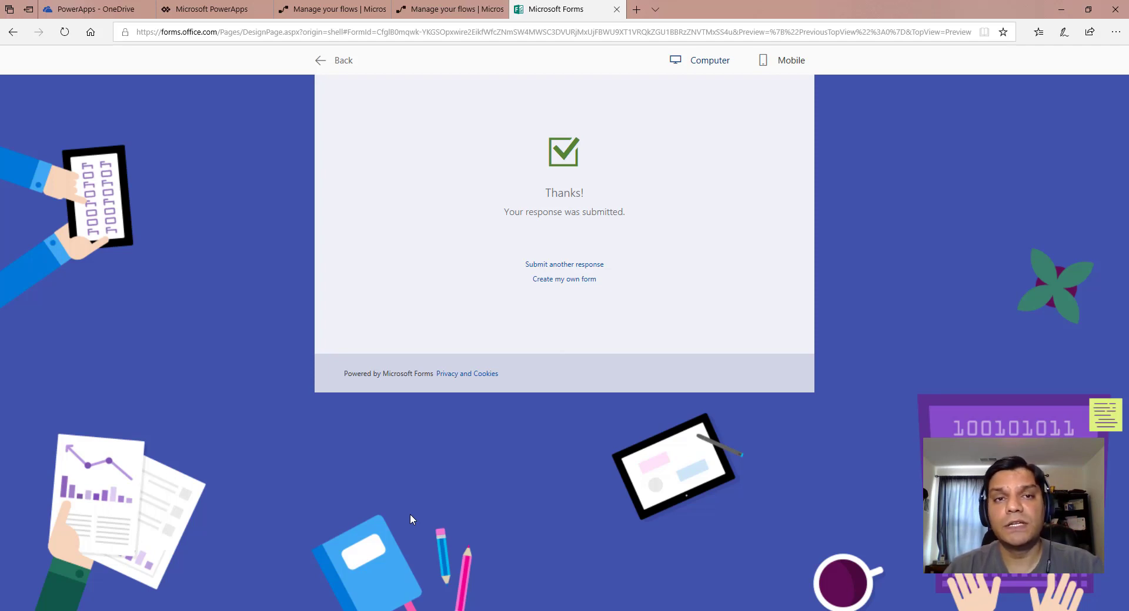
left_click(89, 9)
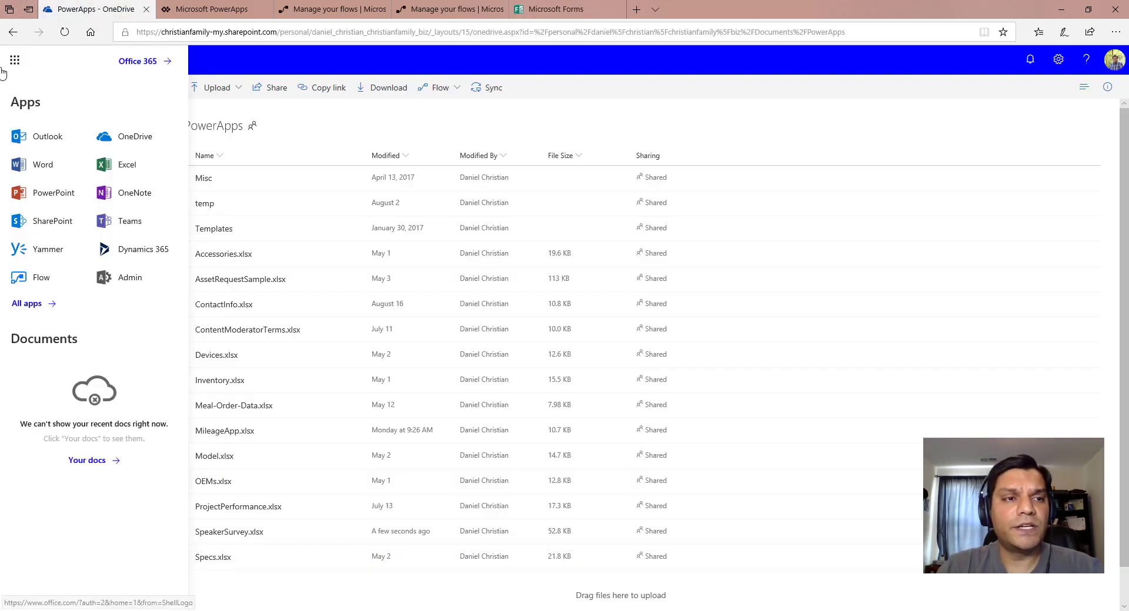
Dismiss the app launcher and open SpeakerSurvey.xlsx from the OneDrive PowerApps folder.
left_click(271, 59)
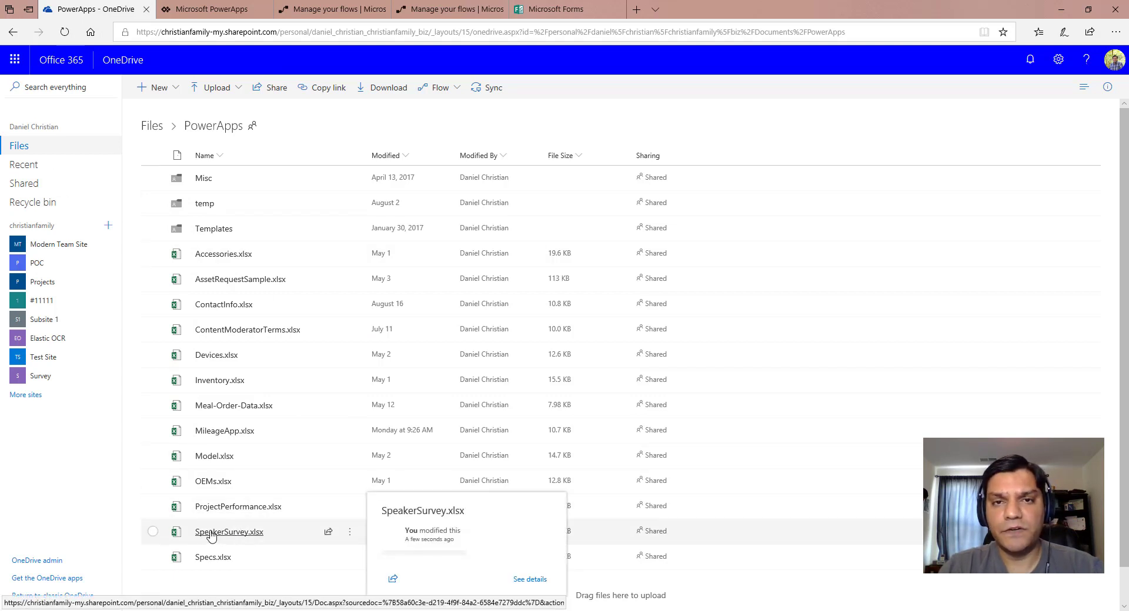
left_click(251, 532)
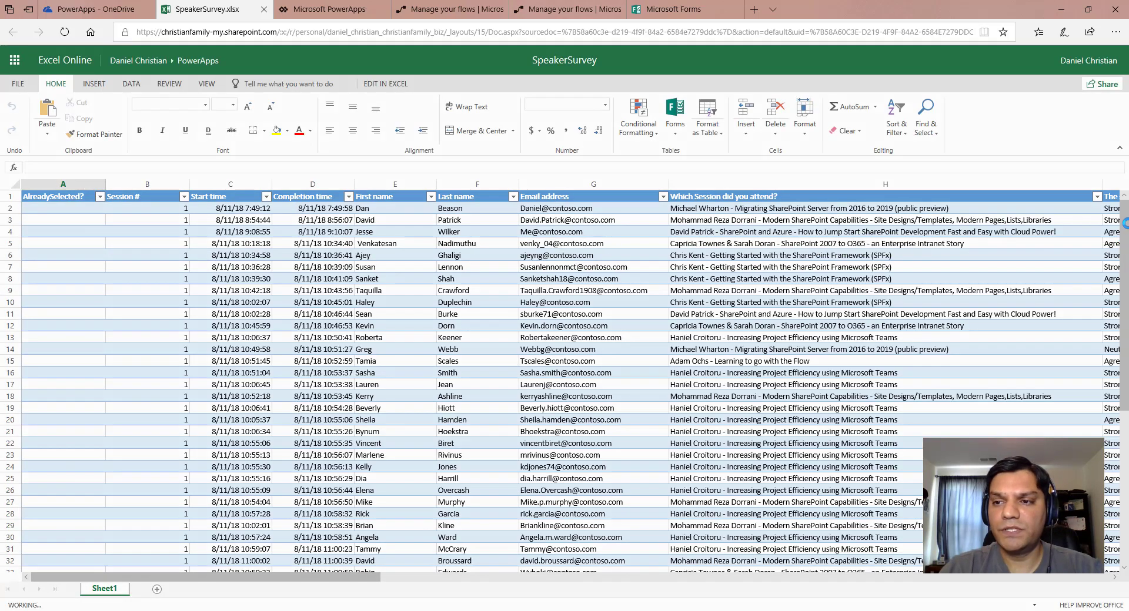
Scroll to the bottom of the SpeakerSurvey table to find the new Learning to go with the Flow response.
left_click(1122, 368)
left_click_drag(1122, 368, 1124, 520)
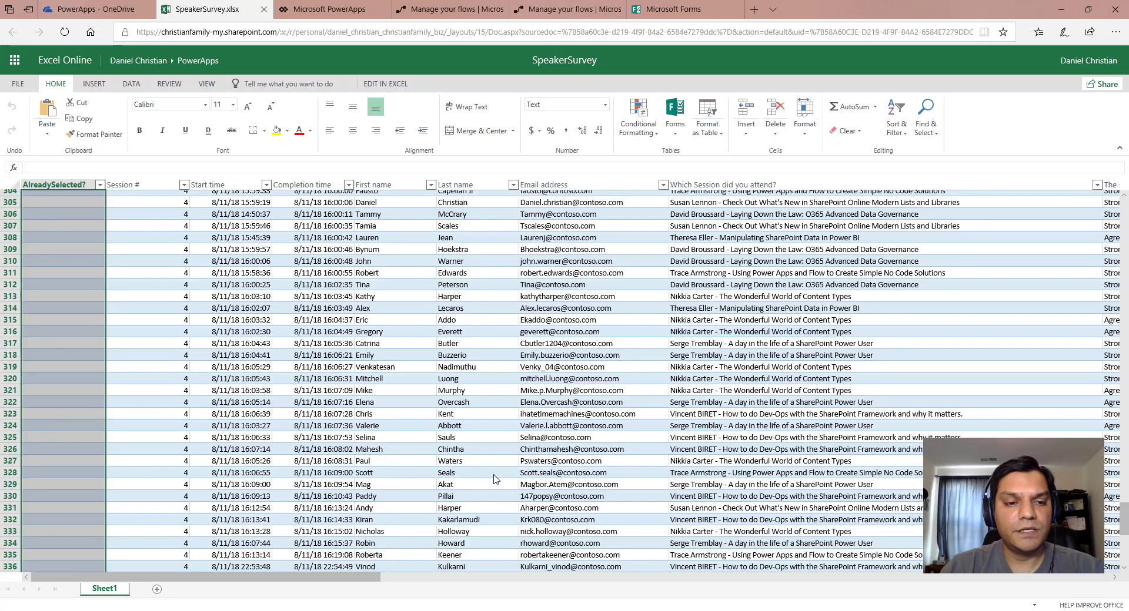
scroll(529, 500, "down", 9)
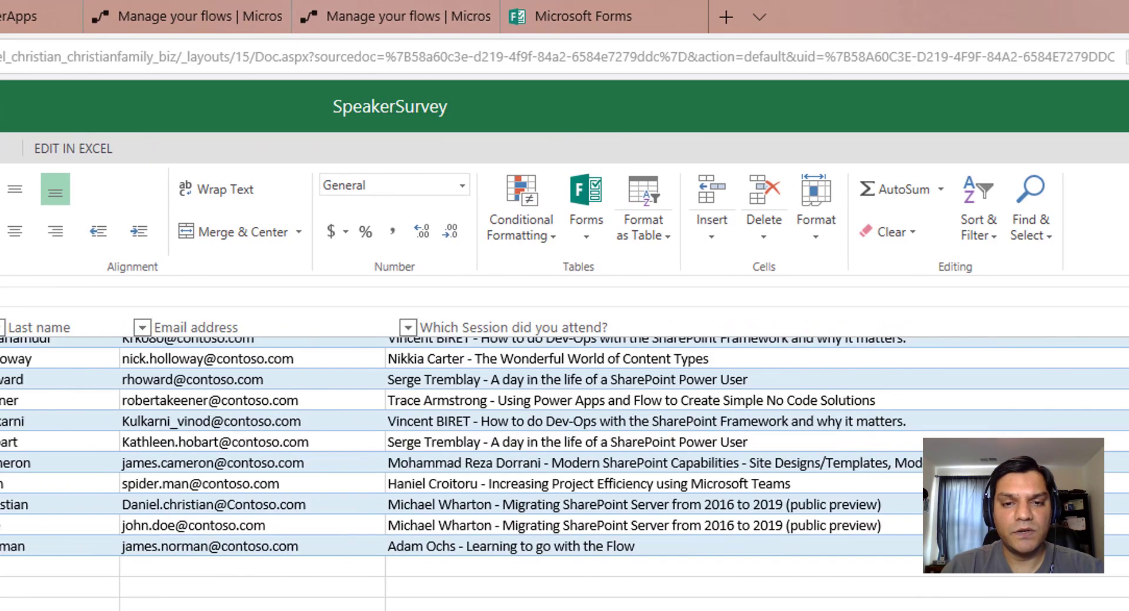
scroll(564, 440, "right", 10)
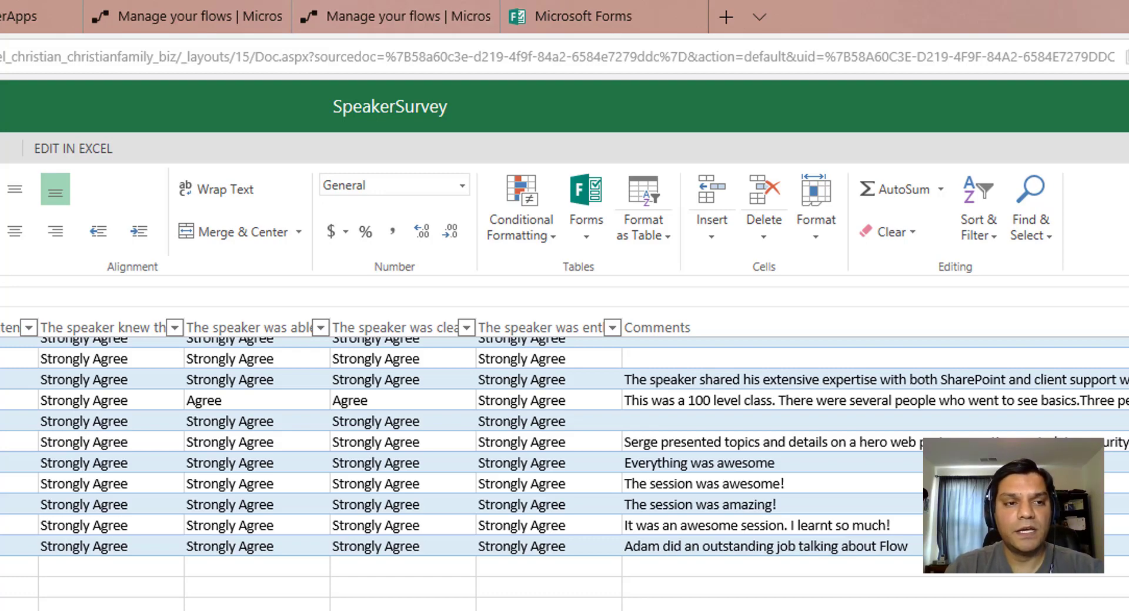
scroll(564, 441, "left", 10)
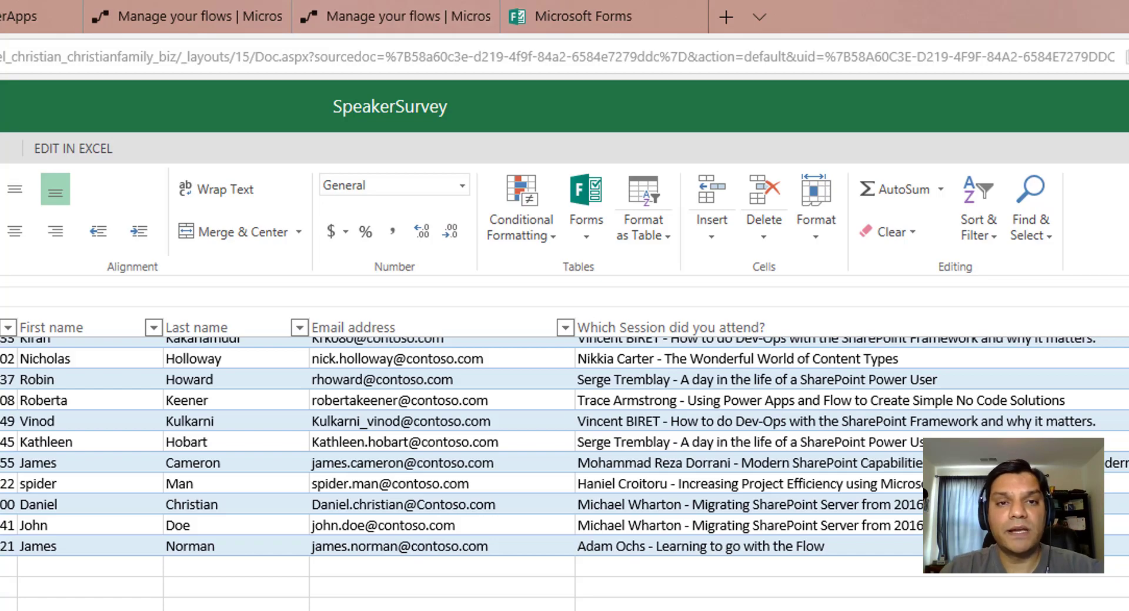
mouse_move(218, 22)
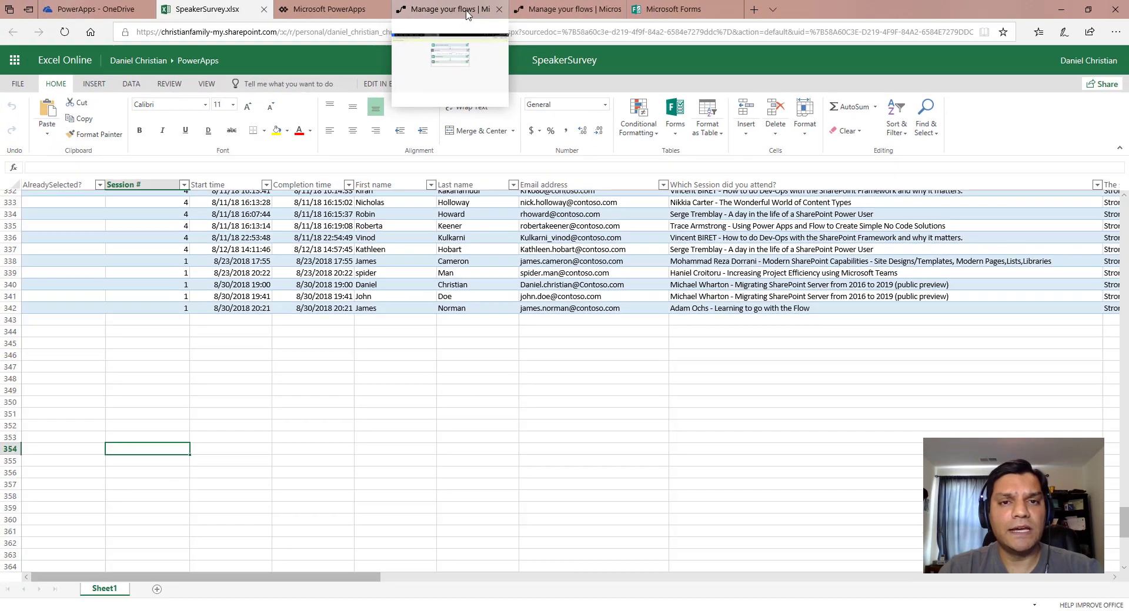
Refresh the run history and inspect the latest run's Get response details and Insert row steps.
left_click(467, 13)
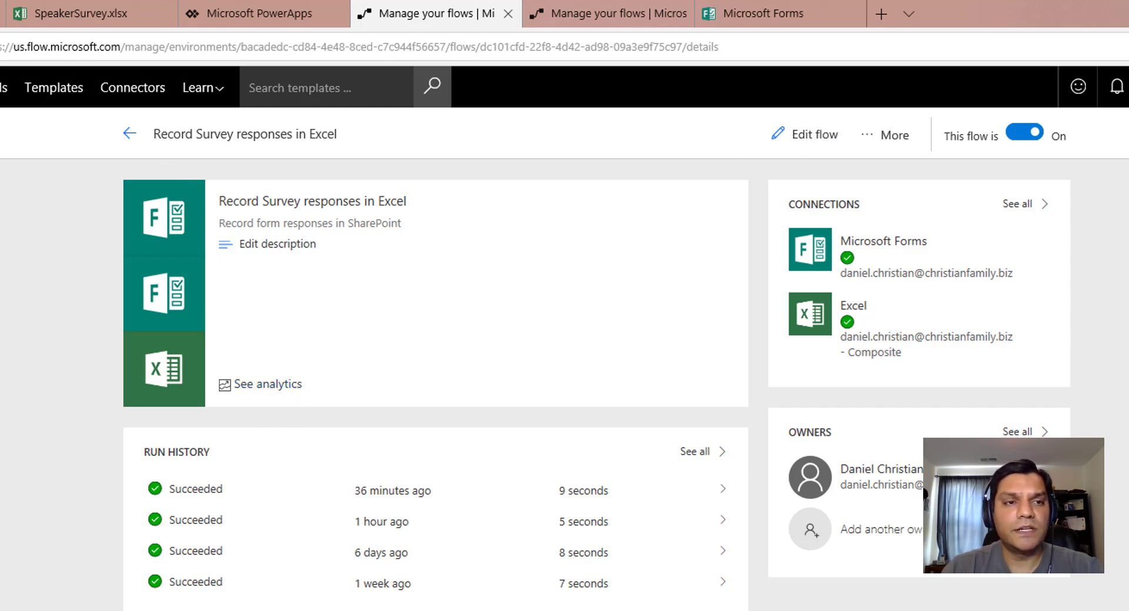
key("F5")
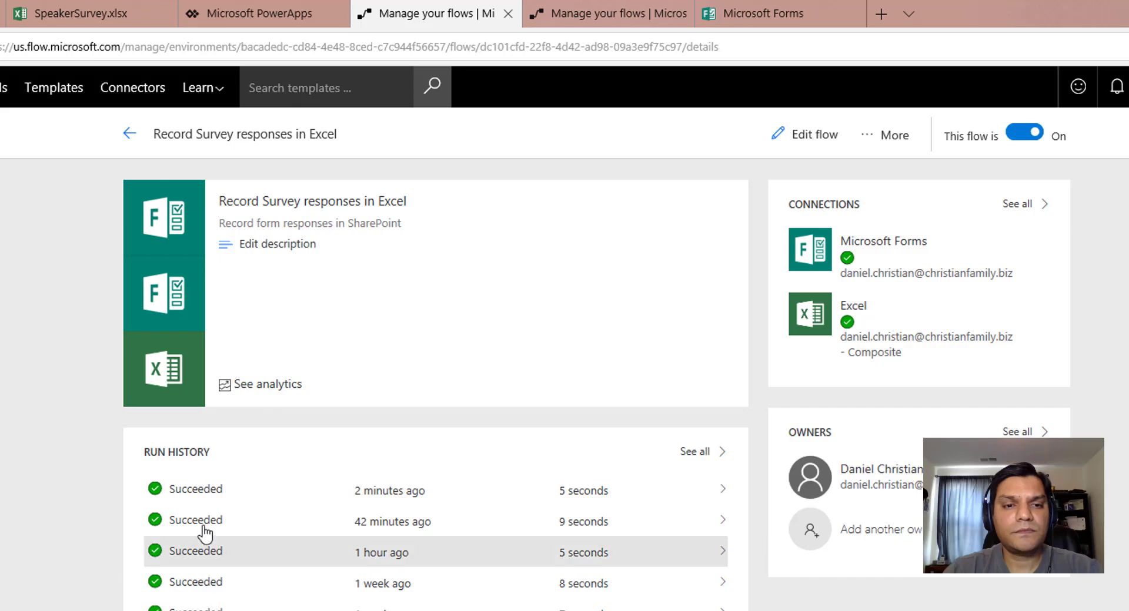
left_click(176, 491)
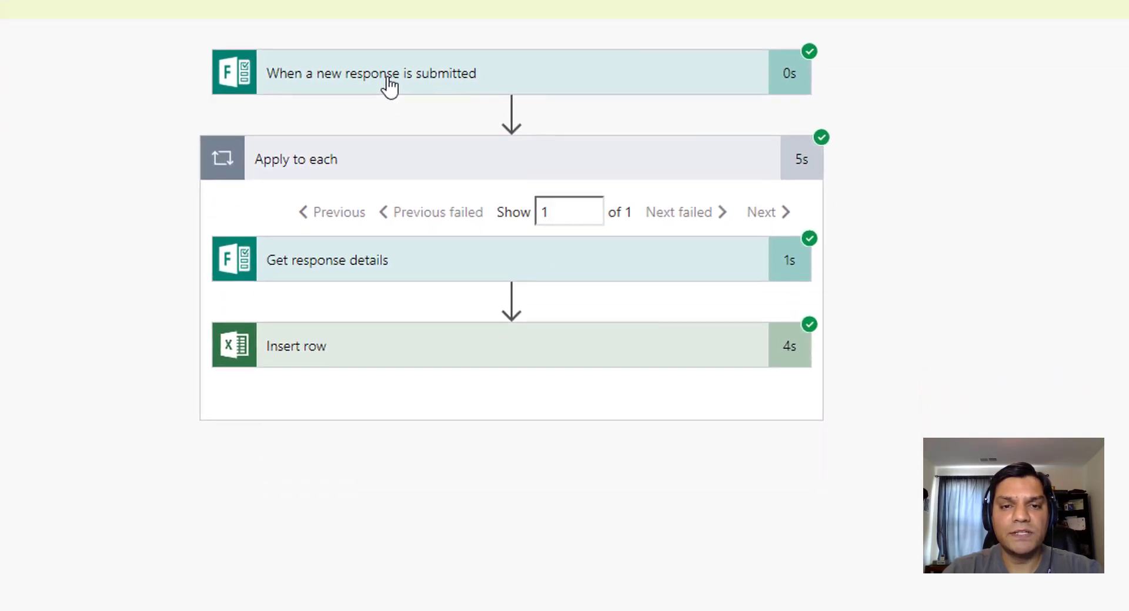
left_click(351, 252)
left_click(351, 253)
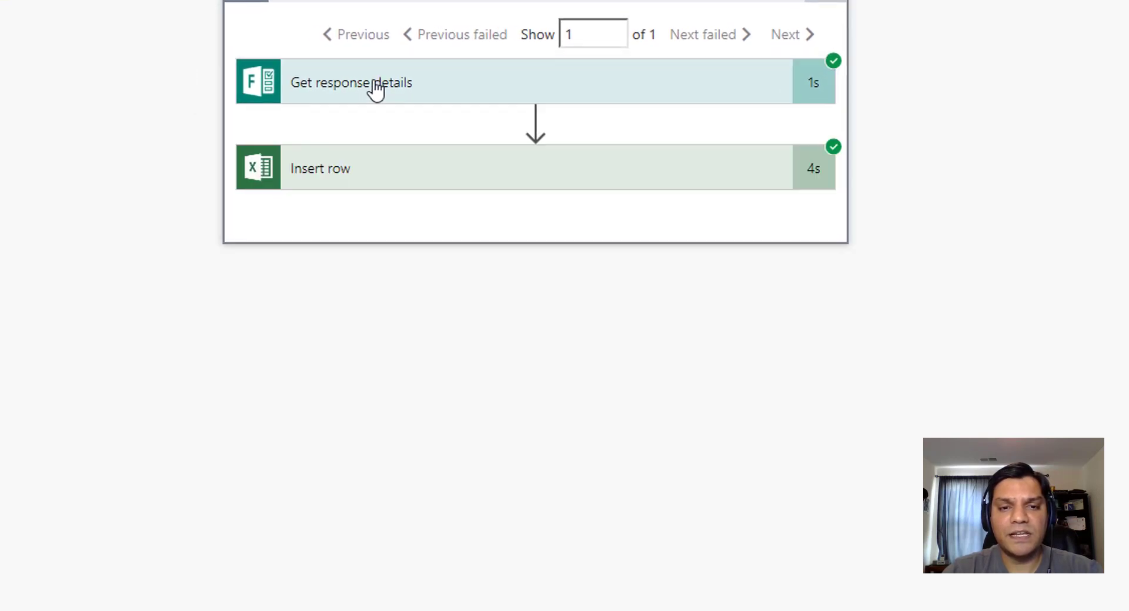
left_click(360, 178)
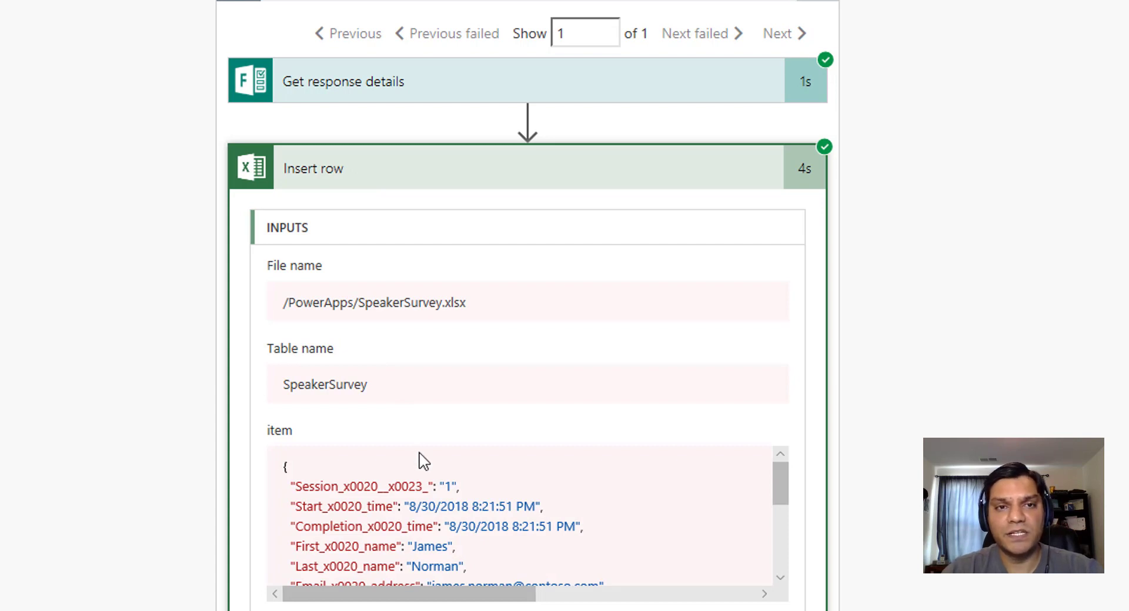
left_click(392, 184)
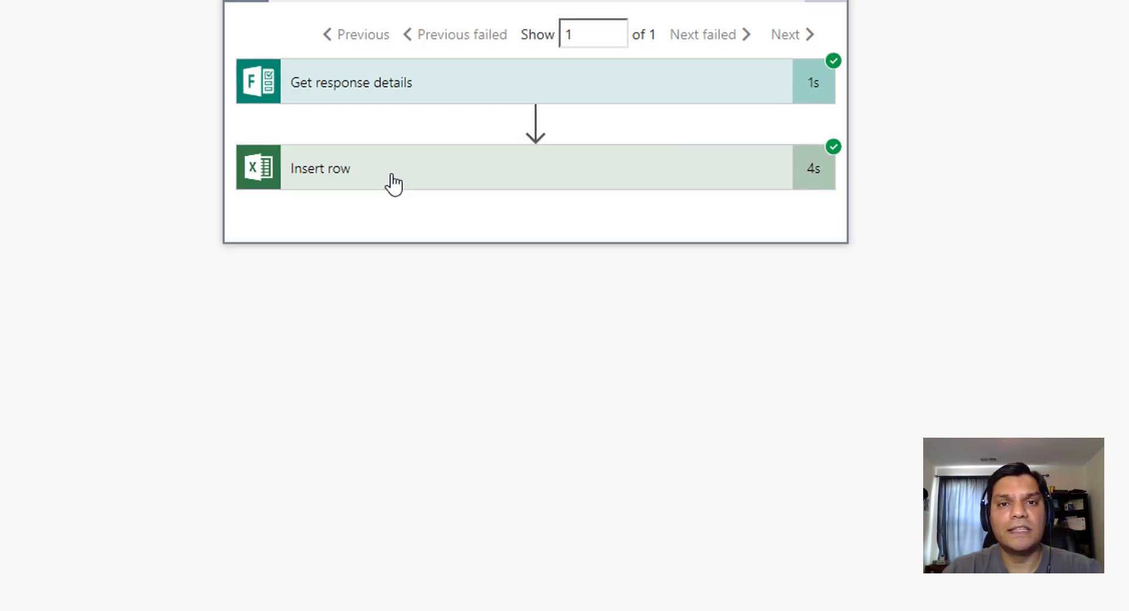
mouse_move(531, 17)
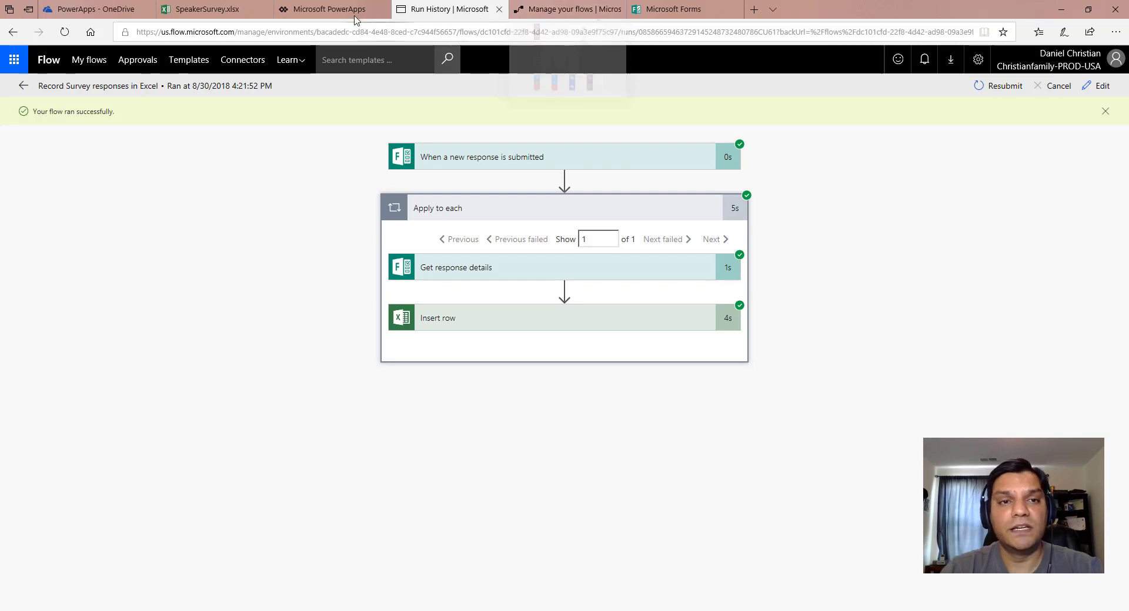
left_click(329, 9)
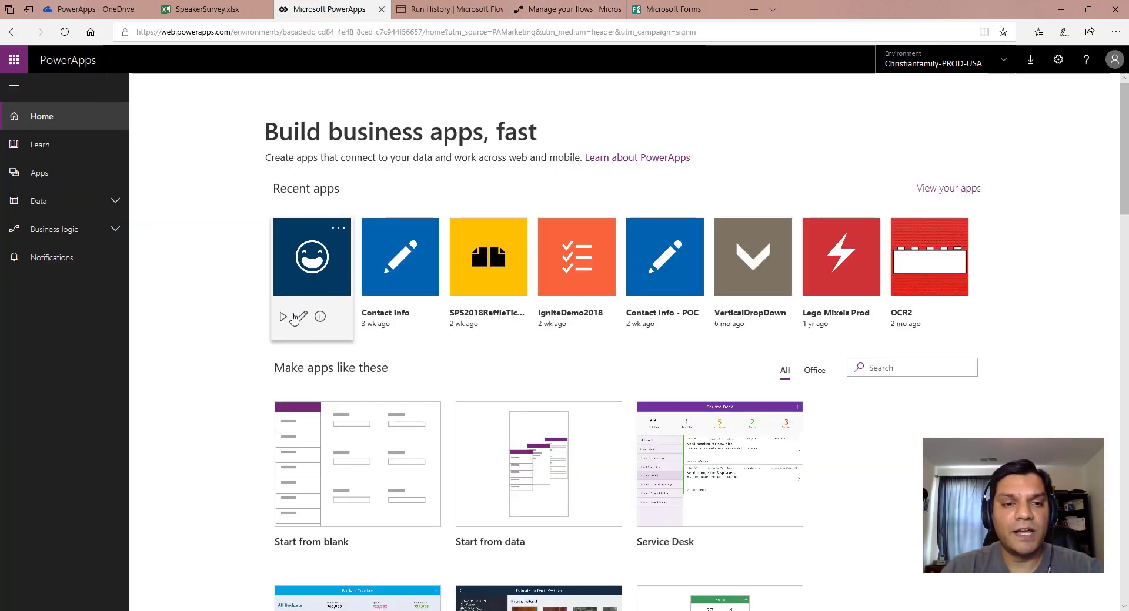
Play the Lottery Winner app, close the SpeakerSurvey workbook, clear the LotteryWinner.Run error, reload and draw again.
left_click(284, 318)
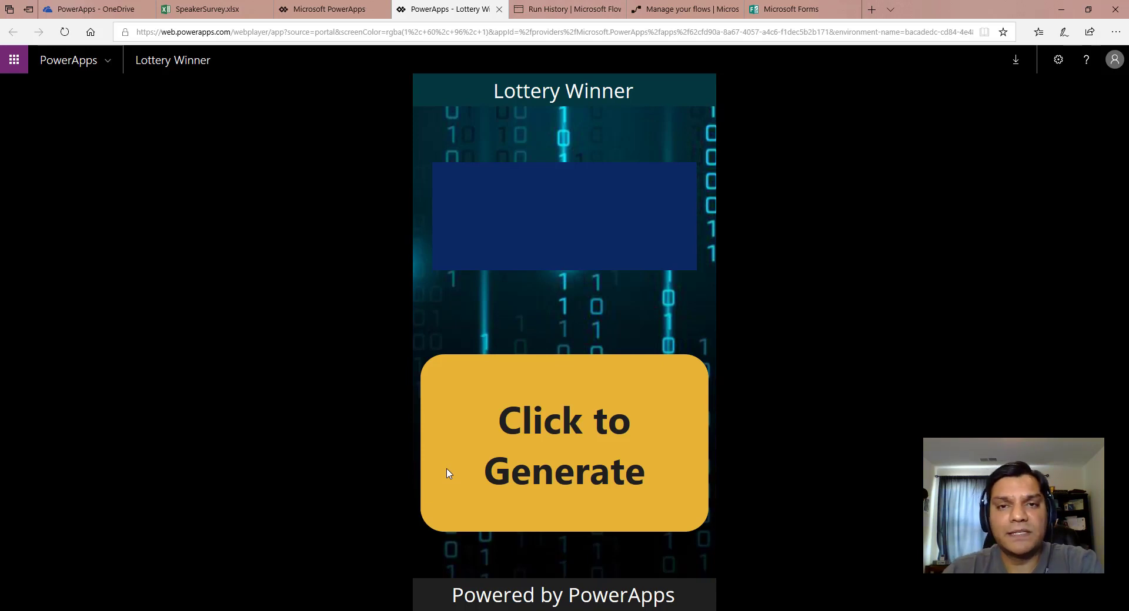
left_click(510, 470)
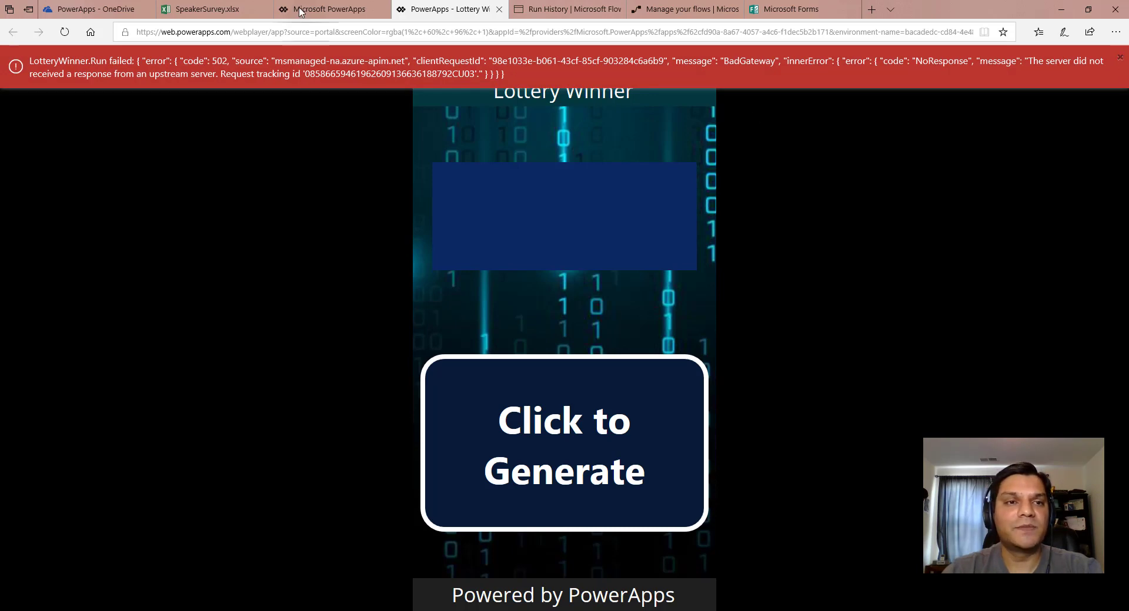
left_click(217, 7)
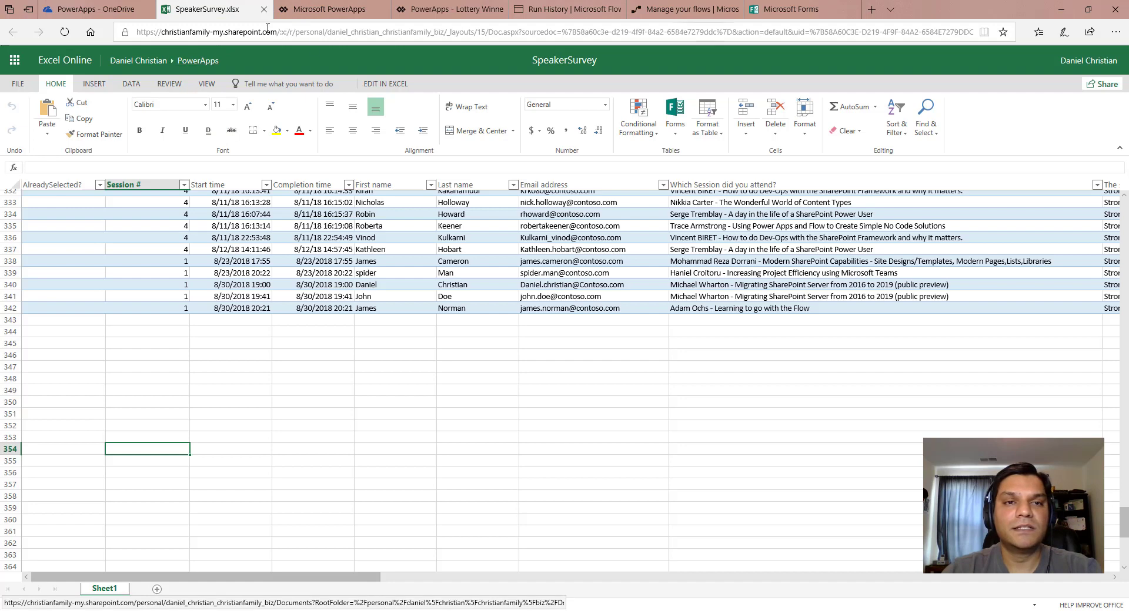
left_click(263, 9)
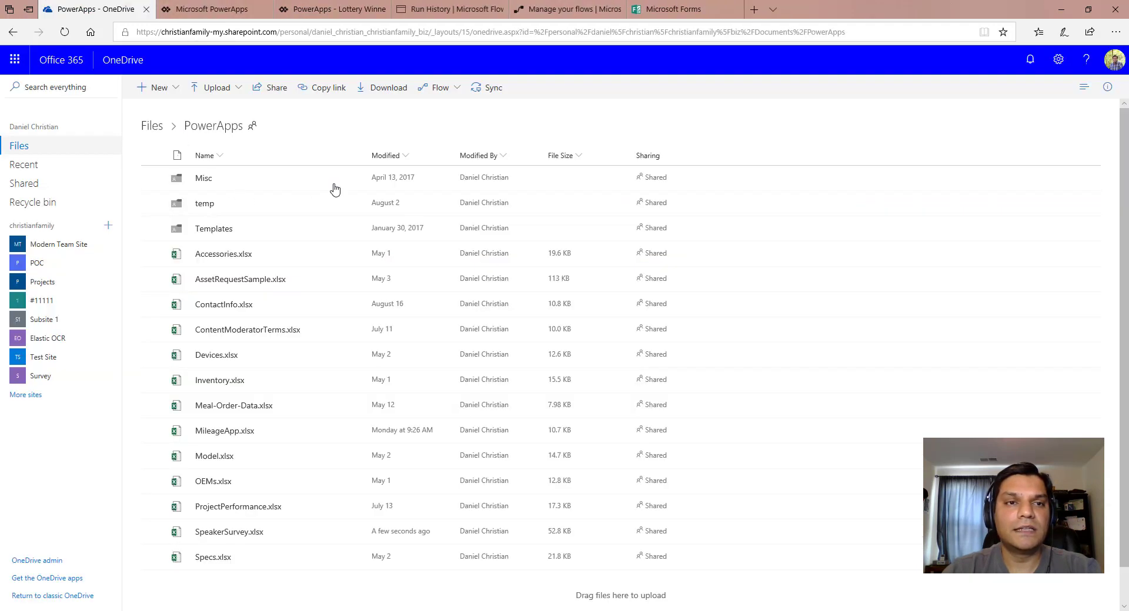
left_click(614, 7)
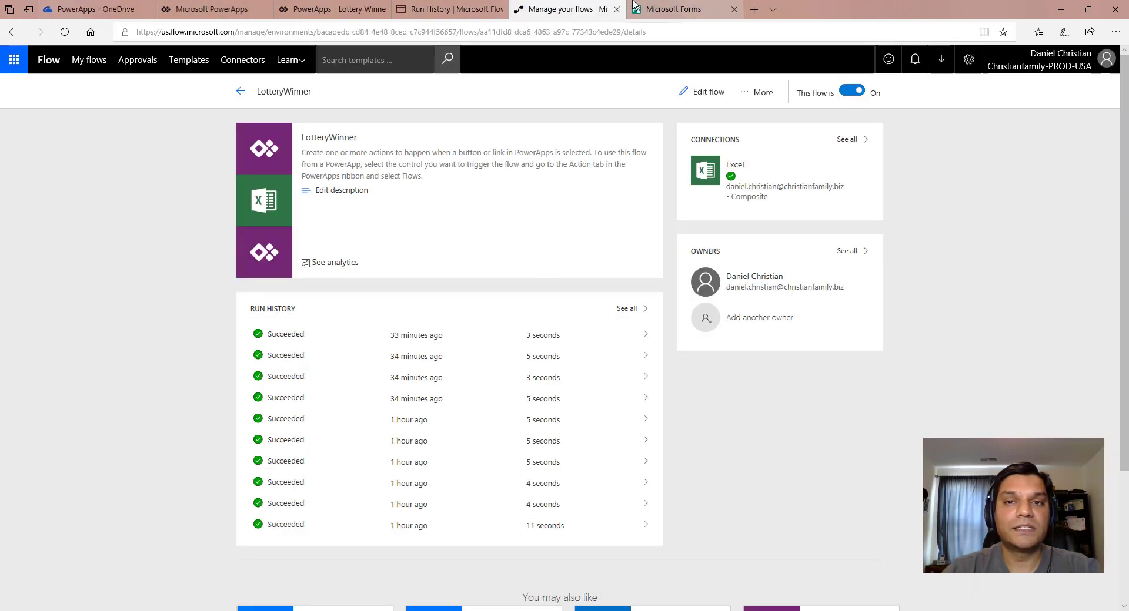
left_click(341, 11)
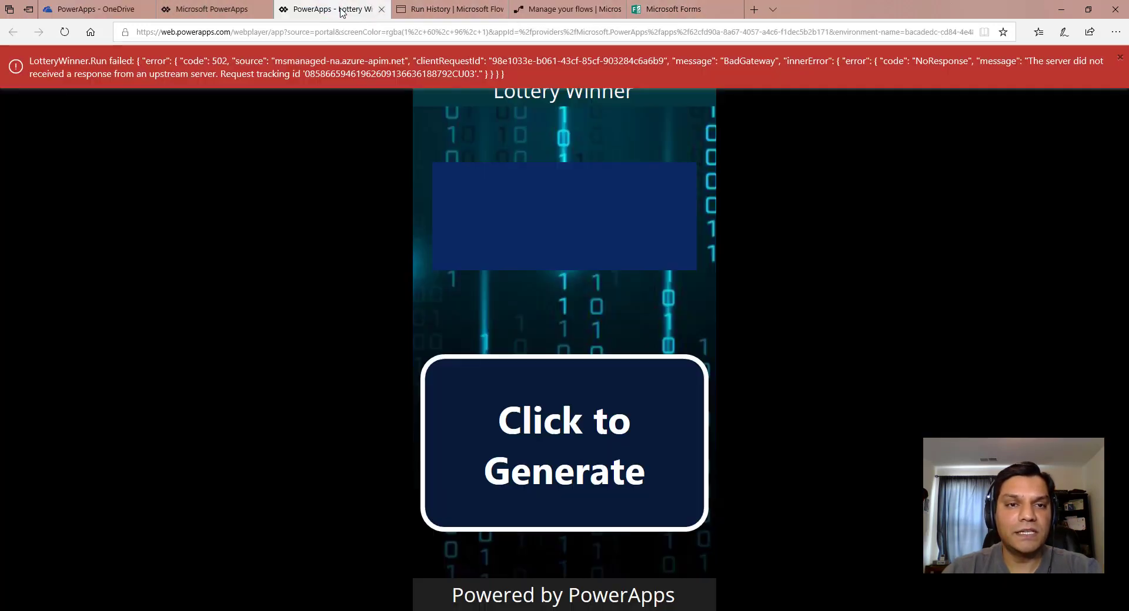
left_click(1120, 60)
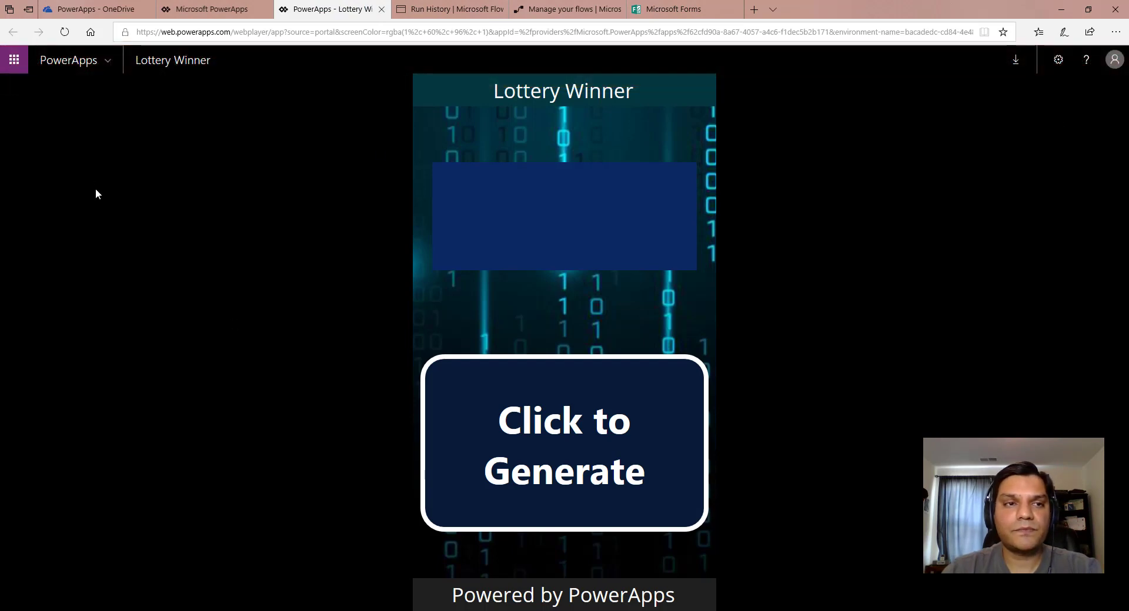
left_click(65, 32)
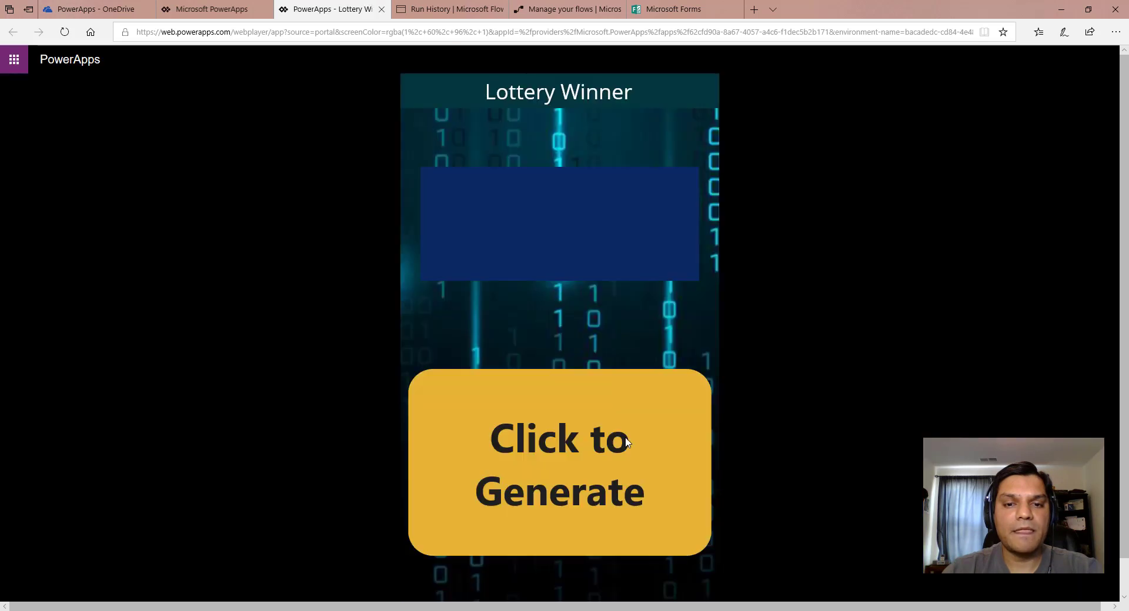
left_click(621, 452)
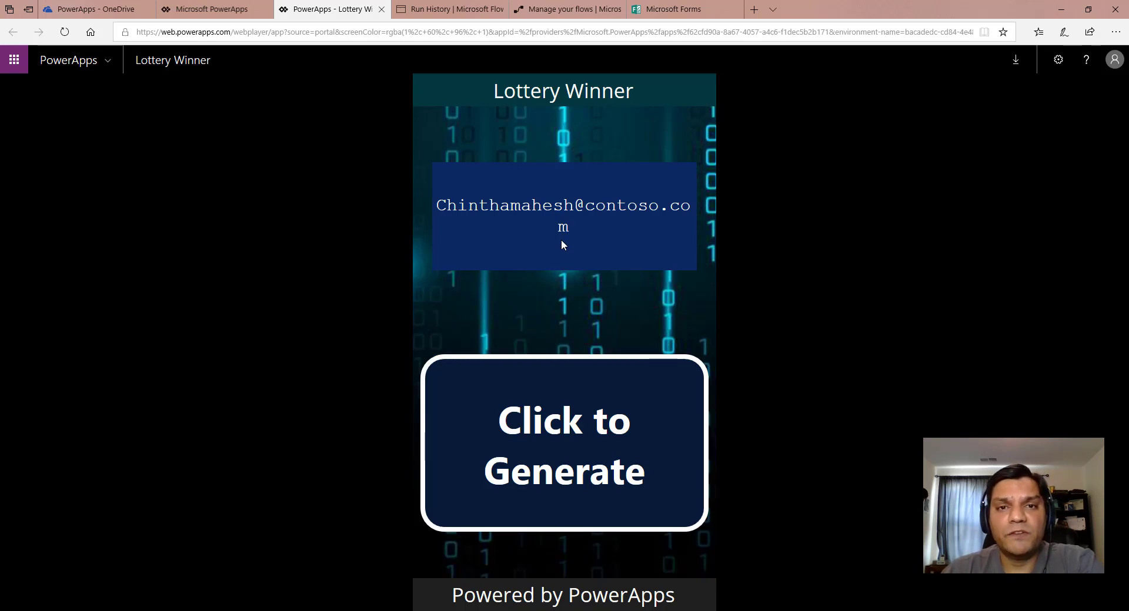
Draw four more random winners with Click to Generate until an attendee's email address appears.
left_click(509, 404)
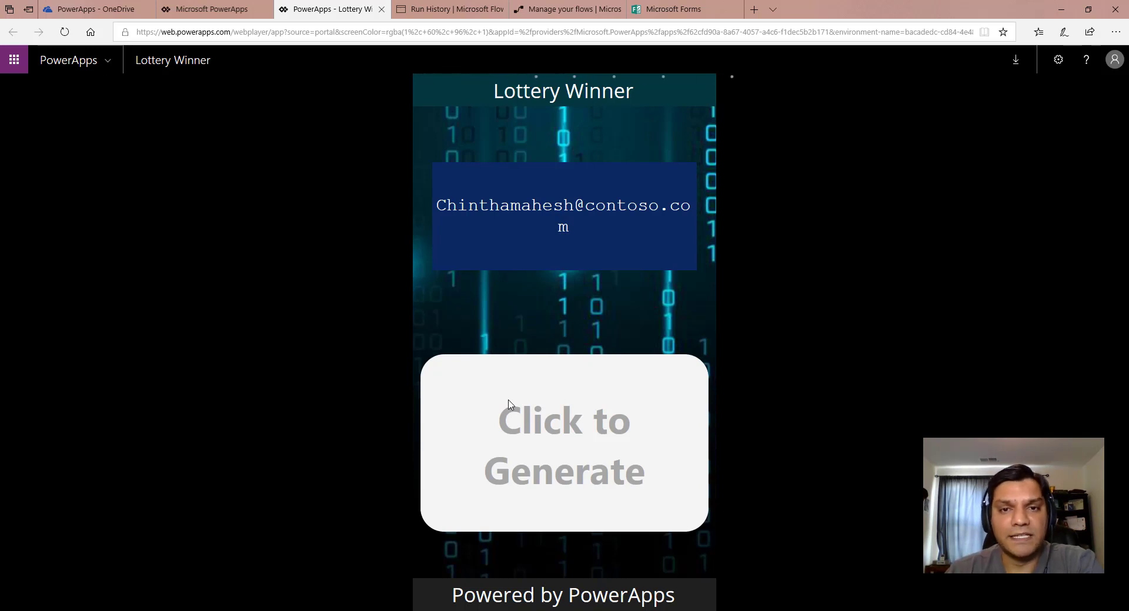
left_click(573, 499)
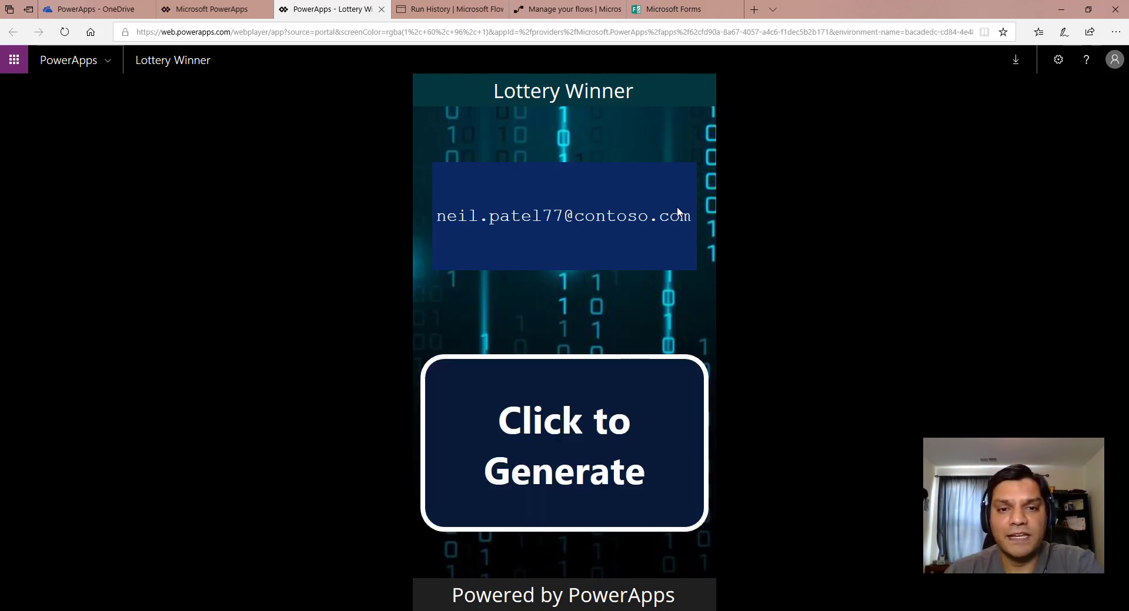
left_click(574, 494)
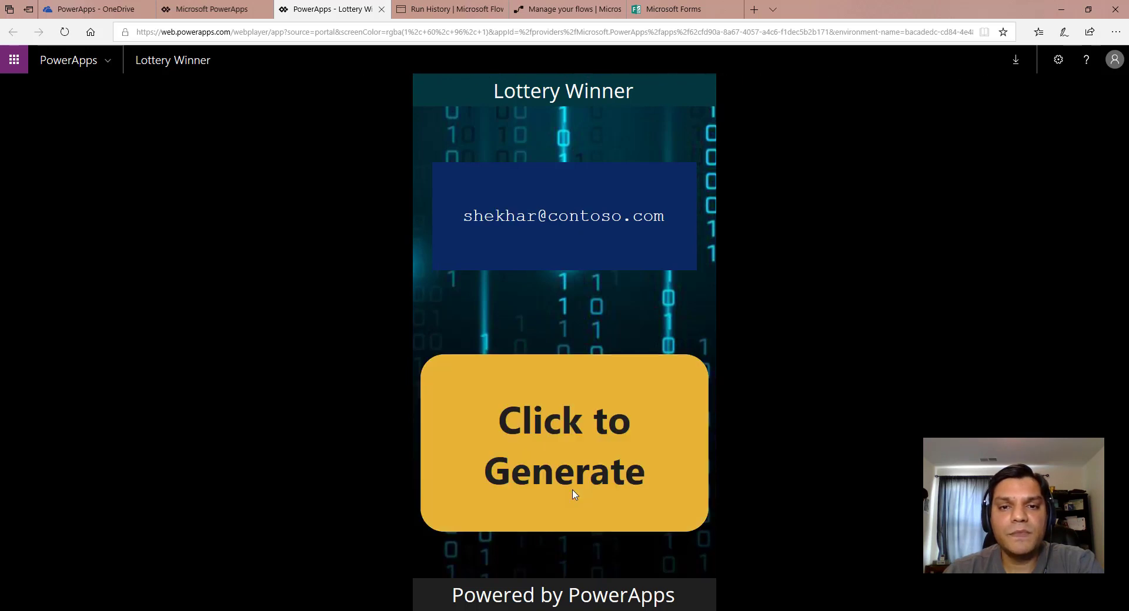
left_click(574, 494)
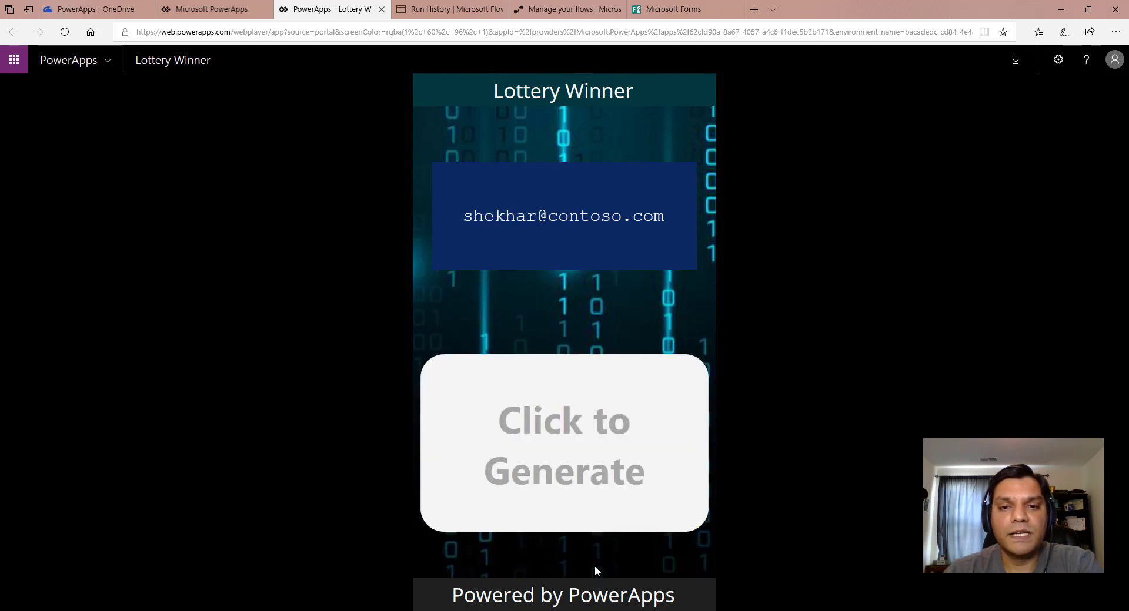
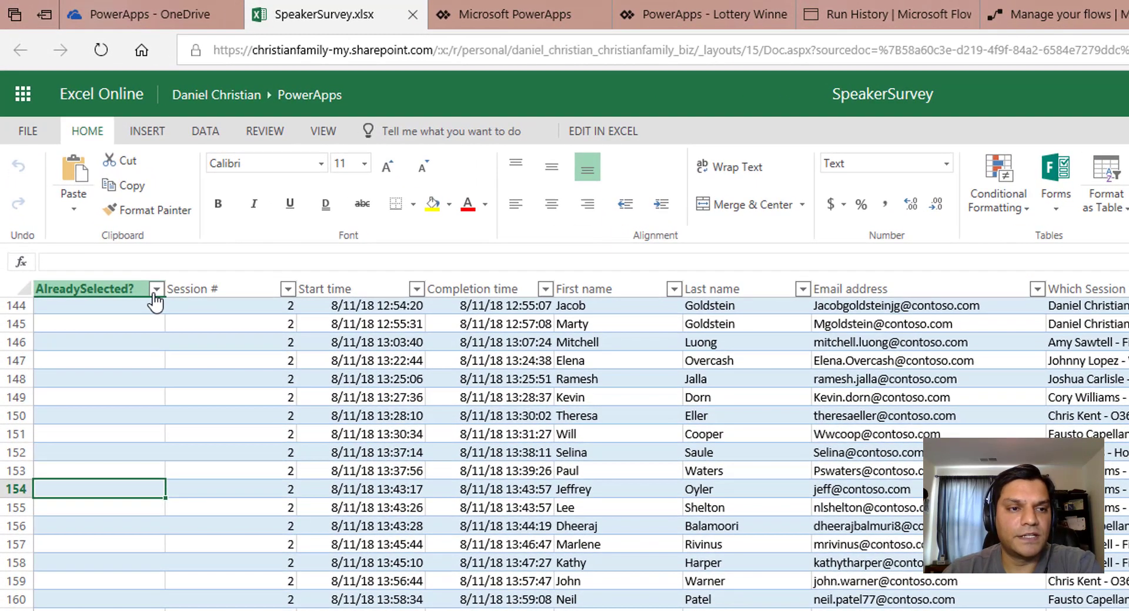
Open the filter options on the AlreadySelected? column of the SpeakerSurvey table.
left_click(123, 231)
Filter AlreadySelected? to equal YES, then leave the workbook for OneDrive.
mouse_move(273, 390)
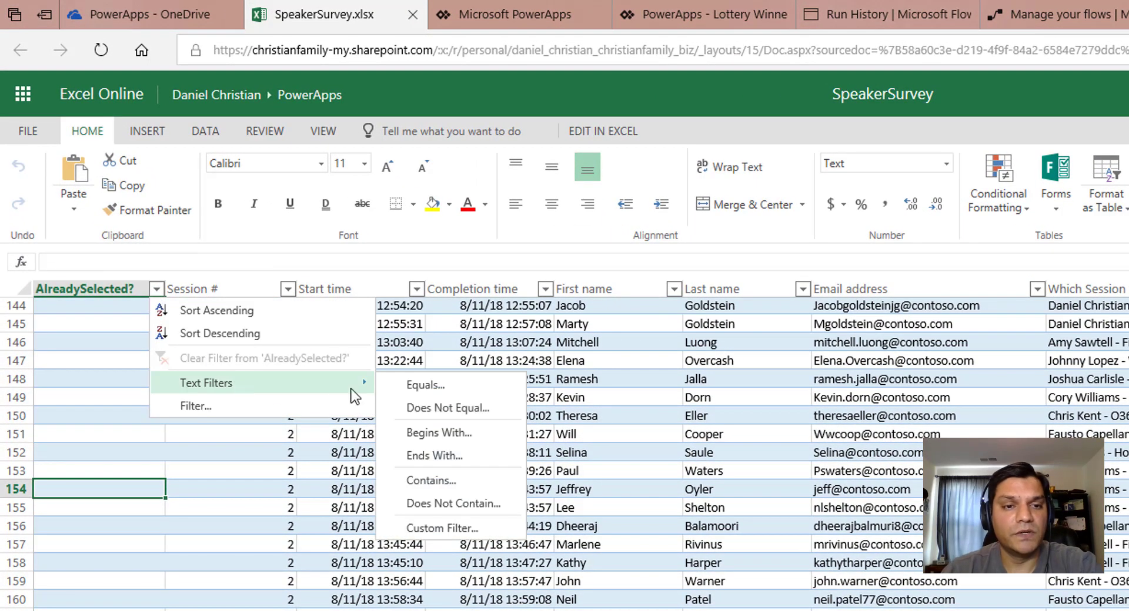
left_click(468, 383)
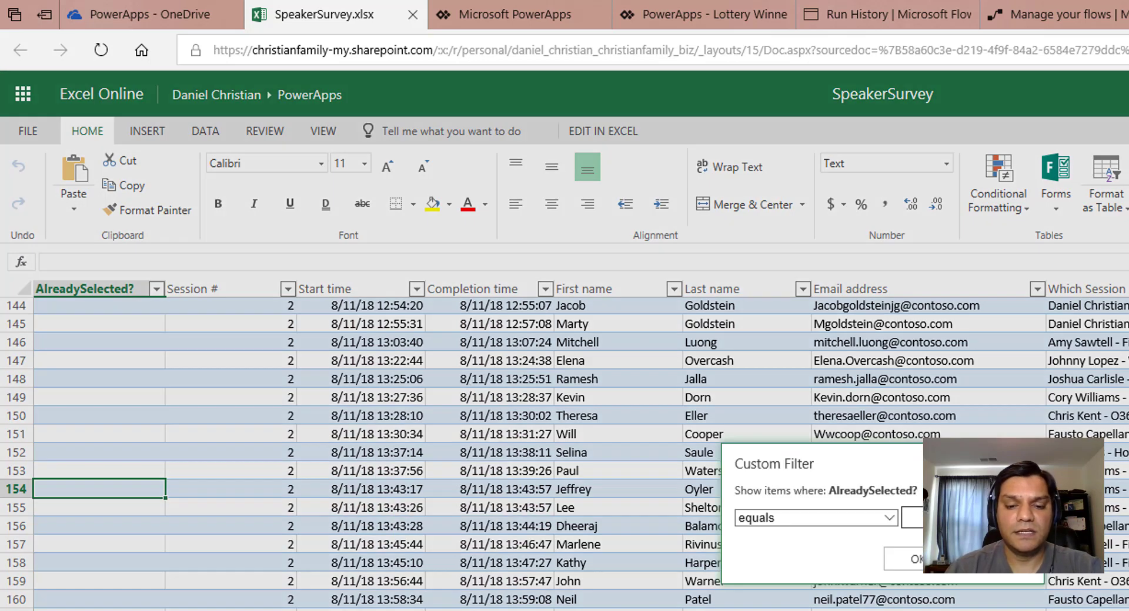
type("YES")
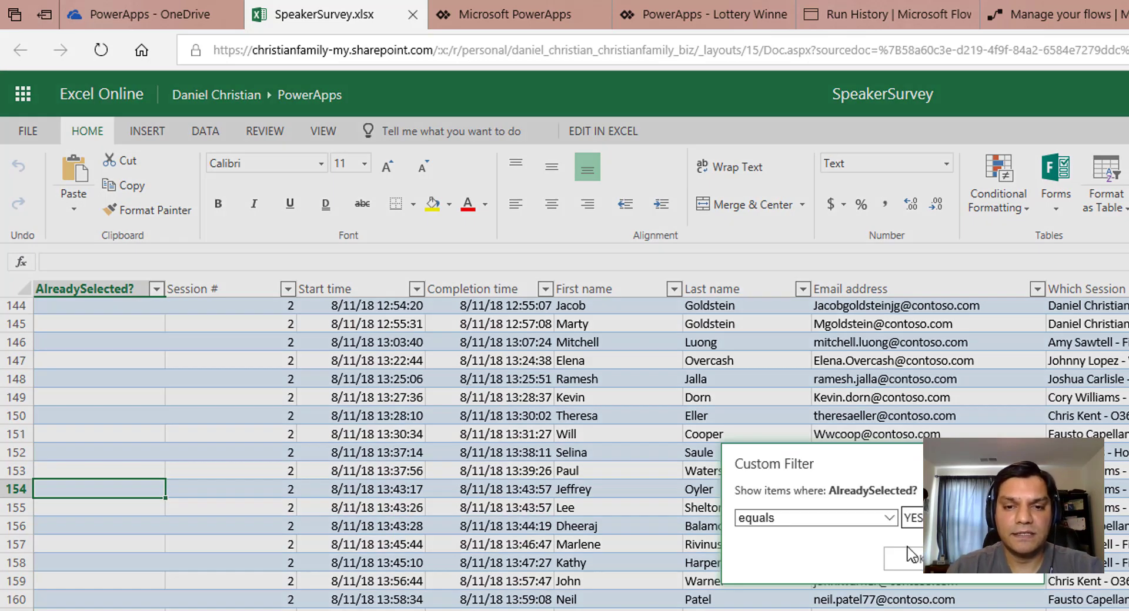
left_click(904, 563)
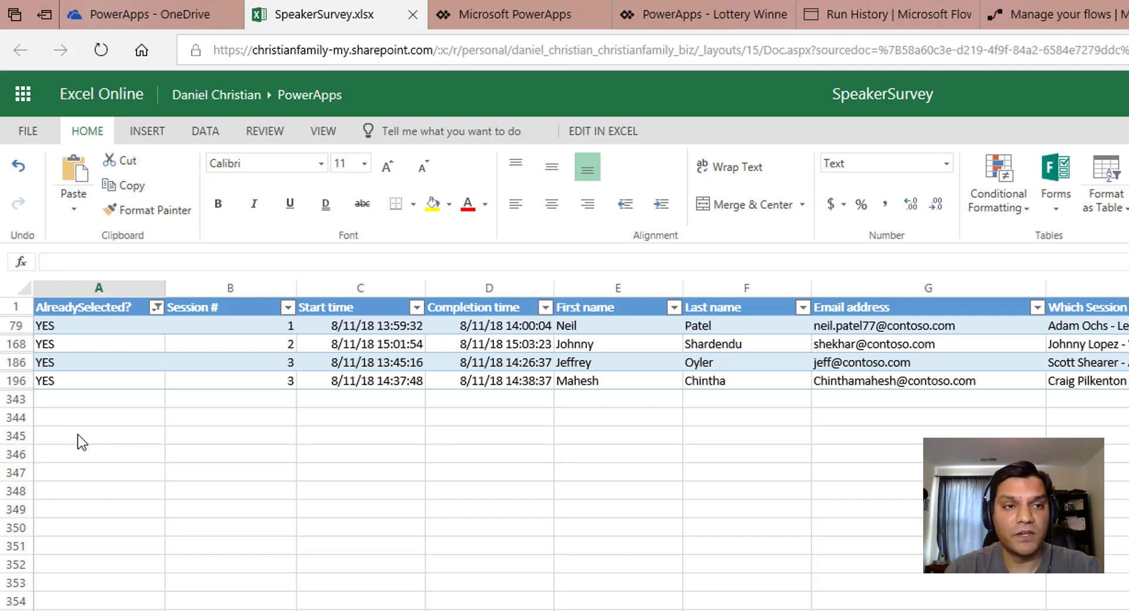
left_click(217, 100)
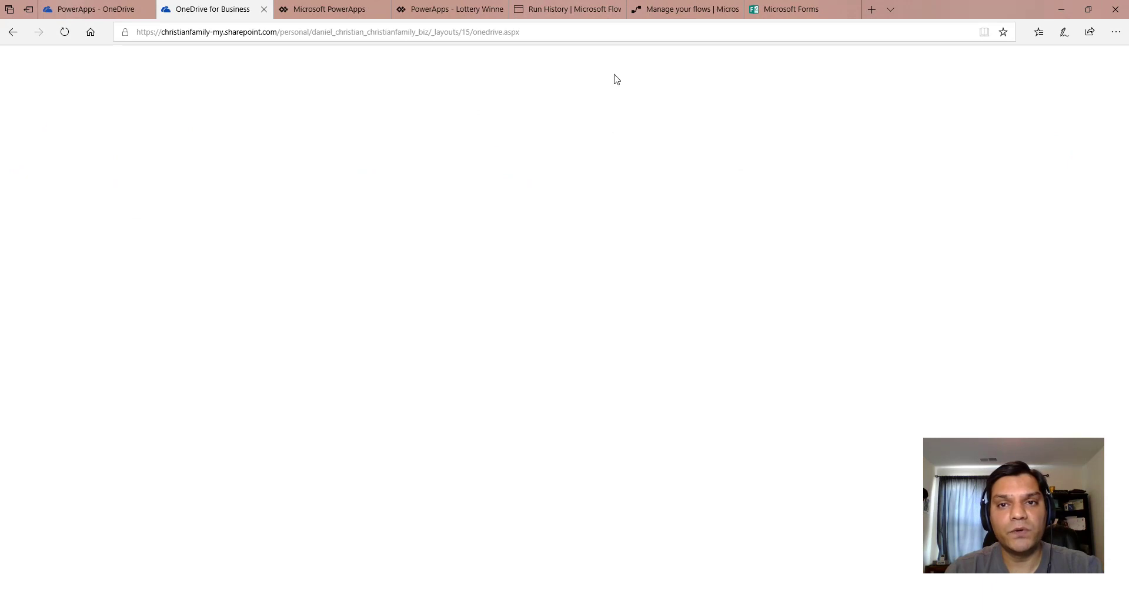
Refresh the LotteryWinner flow's details page and open the flow for editing.
left_click(641, 9)
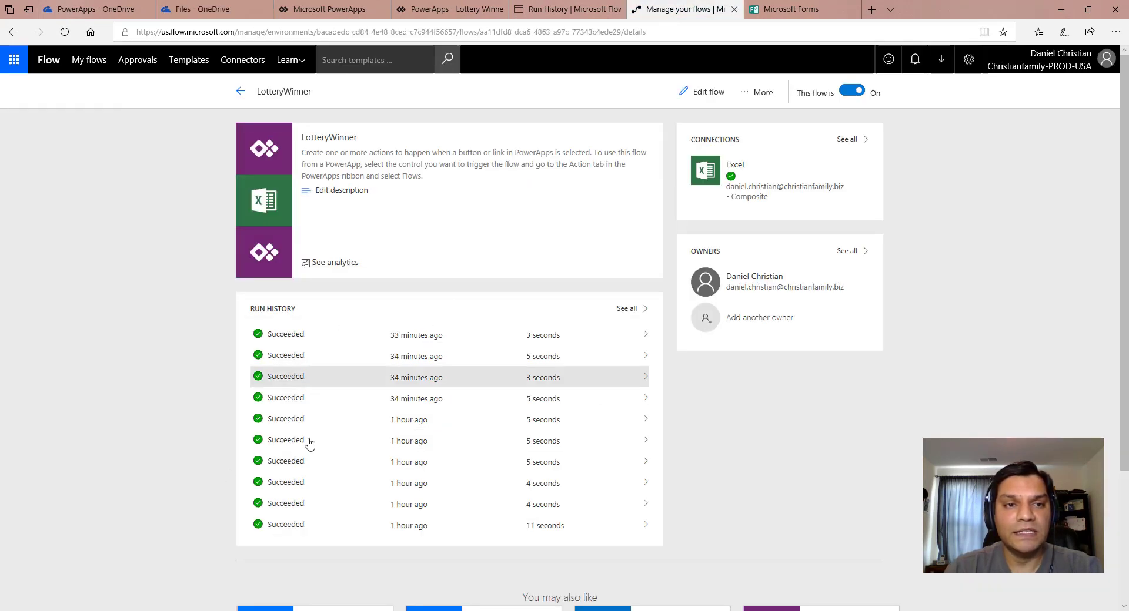
left_click(65, 32)
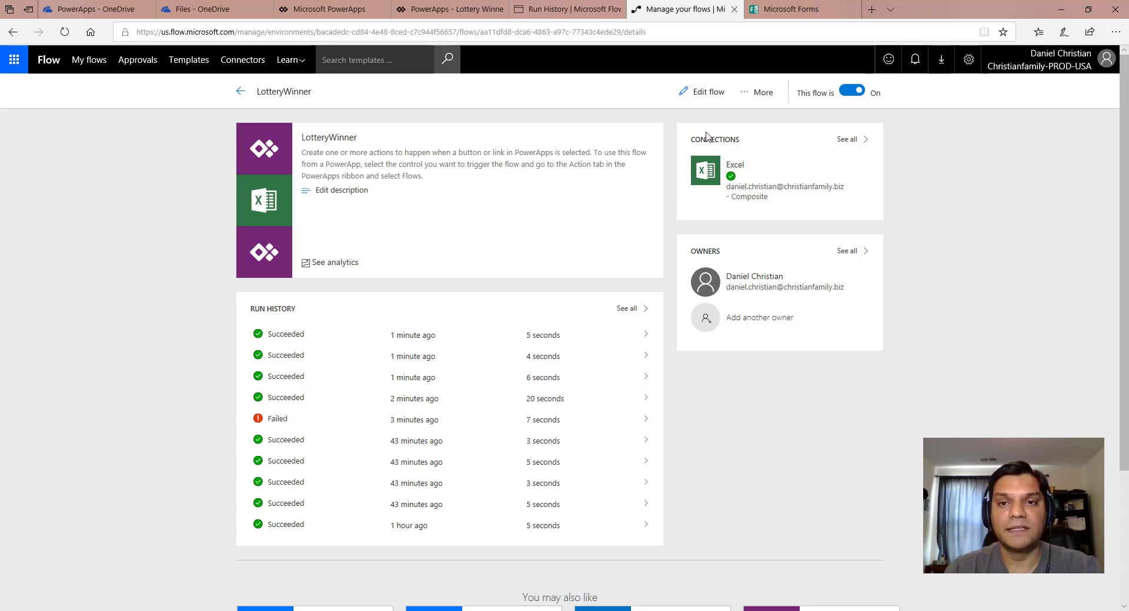
left_click(700, 98)
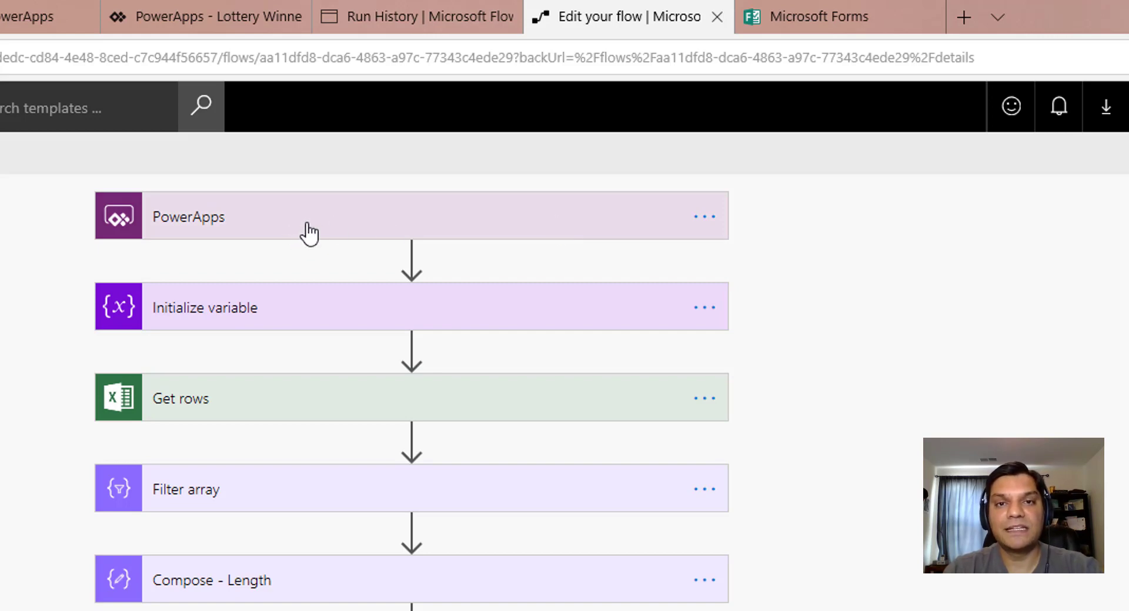
Expand the CountVar, Get rows, Filter array (AlreadySelected? not YES) and Compose - Length steps.
left_click(314, 322)
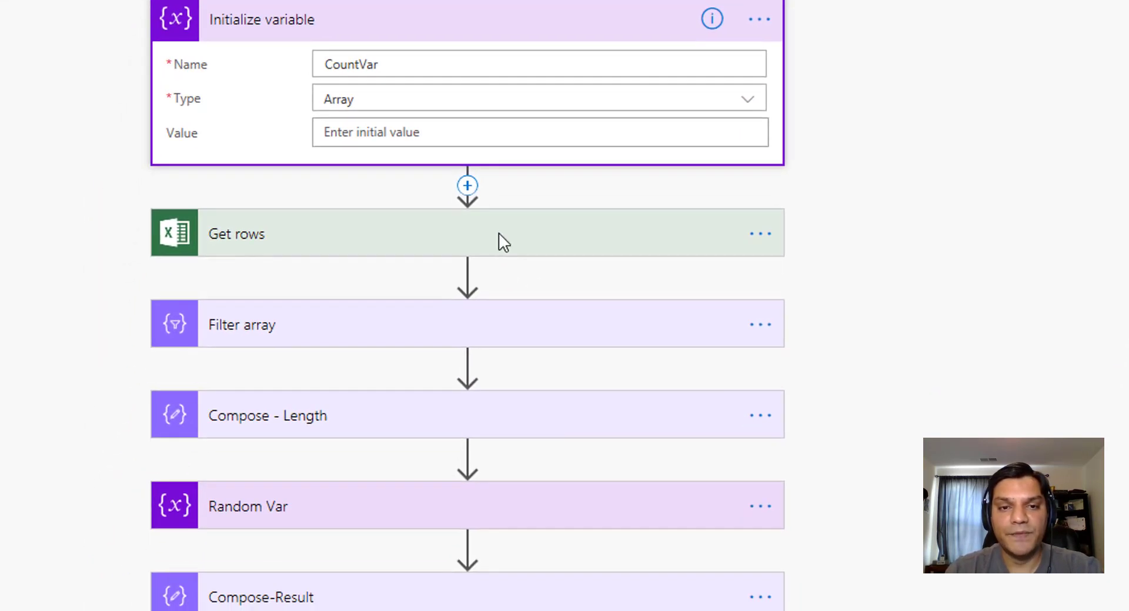
left_click(499, 233)
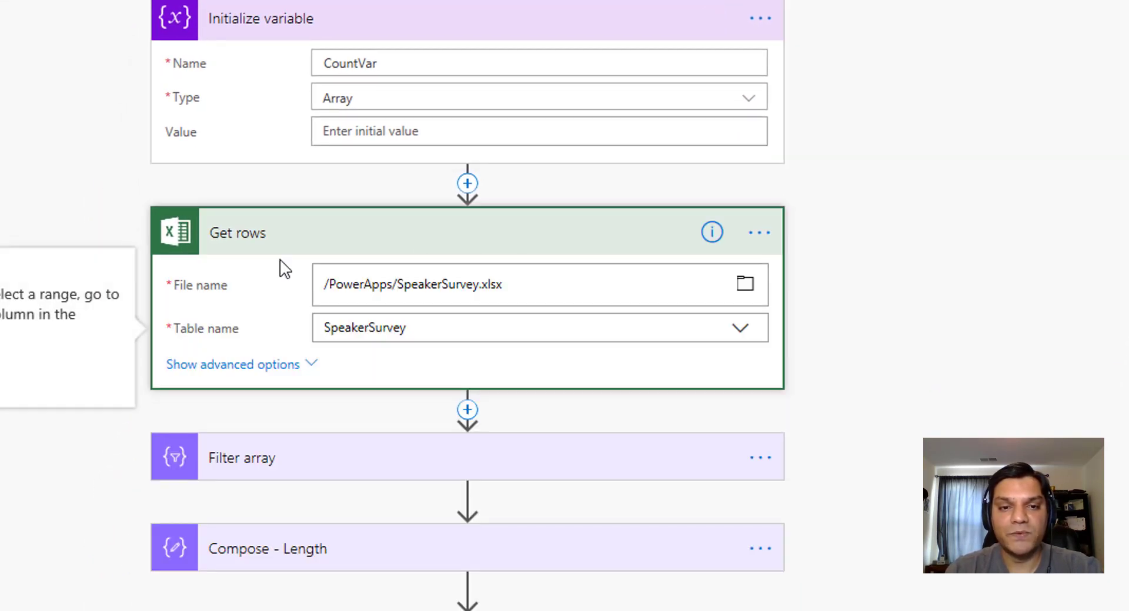
left_click(300, 472)
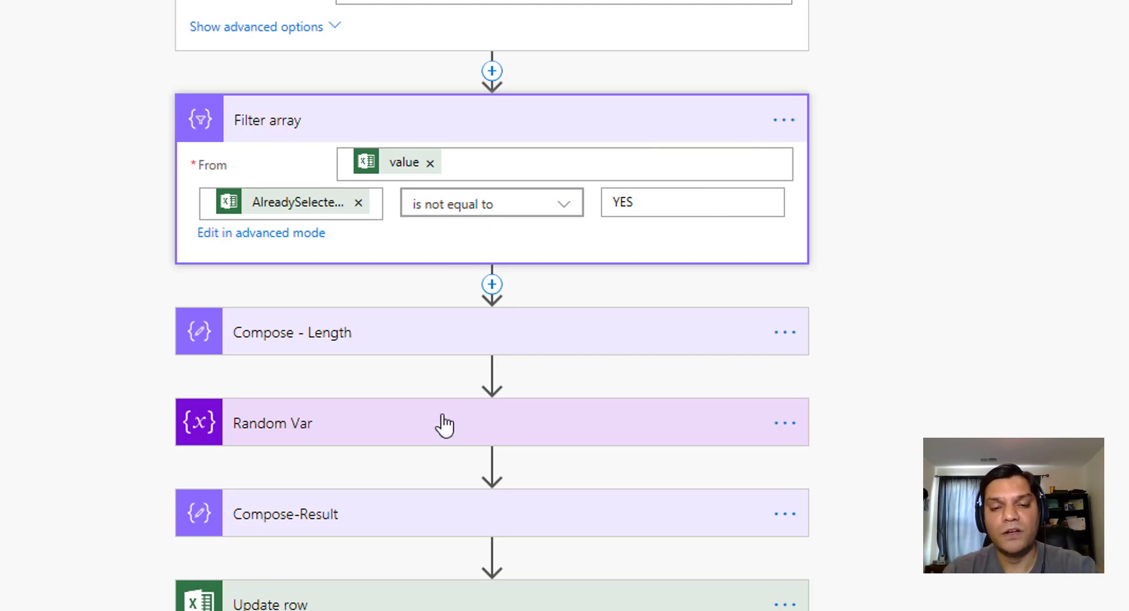
scroll(444, 420, "down", 2)
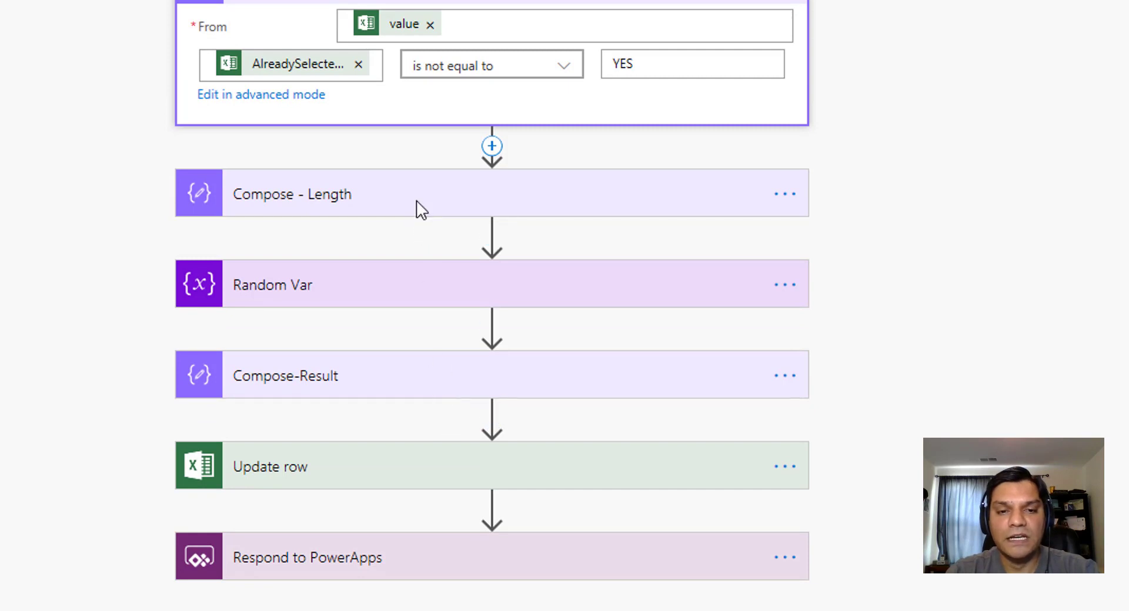
left_click(420, 207)
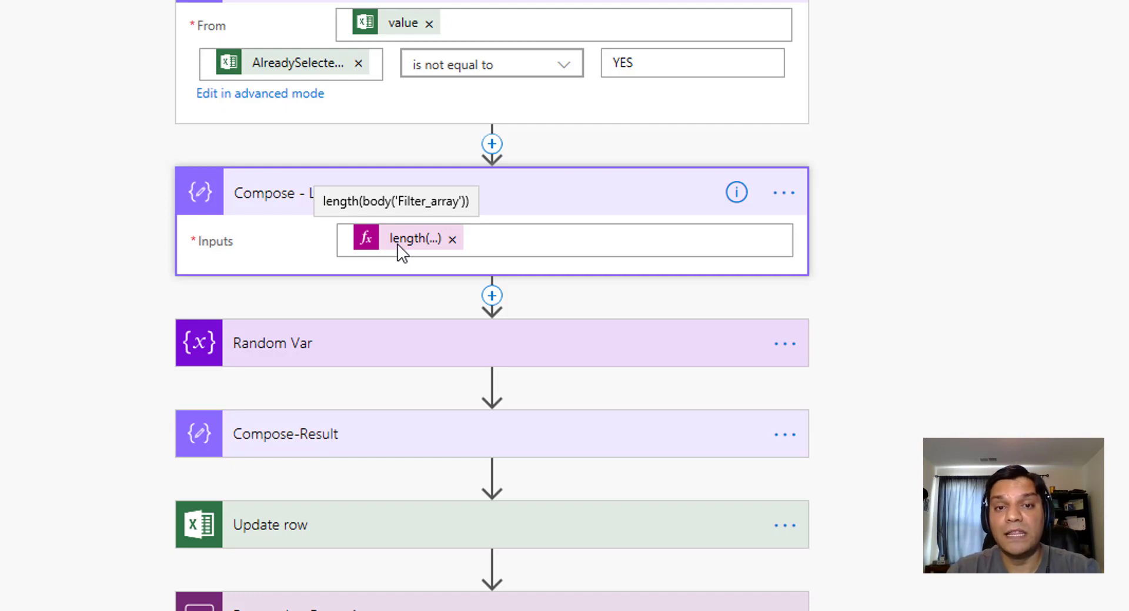
Show RandomNum's rand expression and Compose-Result picking the Filter array row at that index.
scroll(377, 372, "up", 2)
scroll(341, 479, "down", 5)
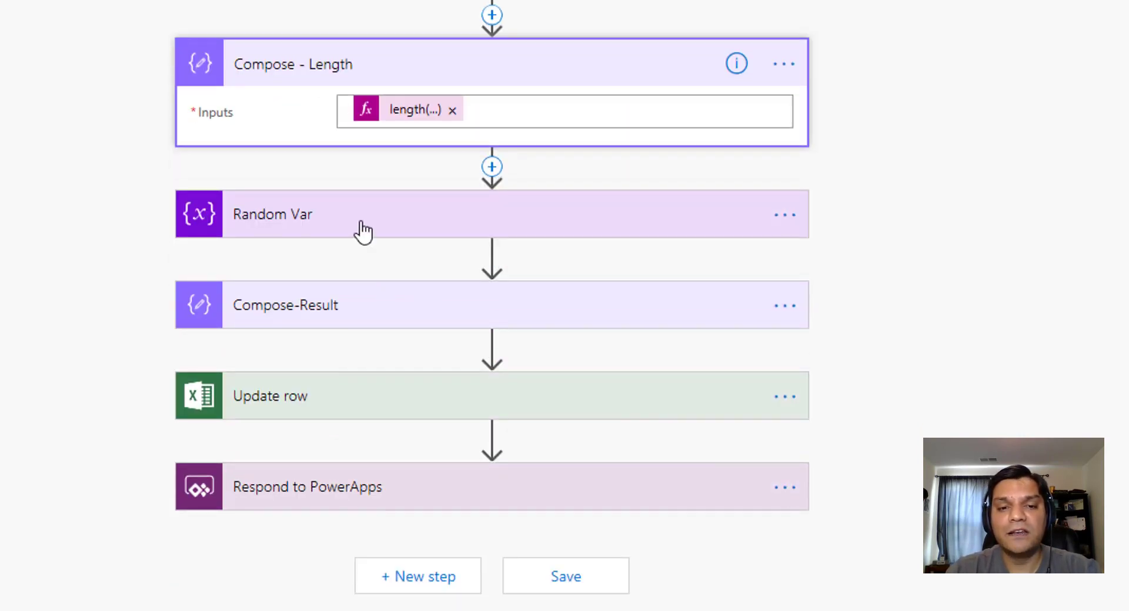
left_click(361, 223)
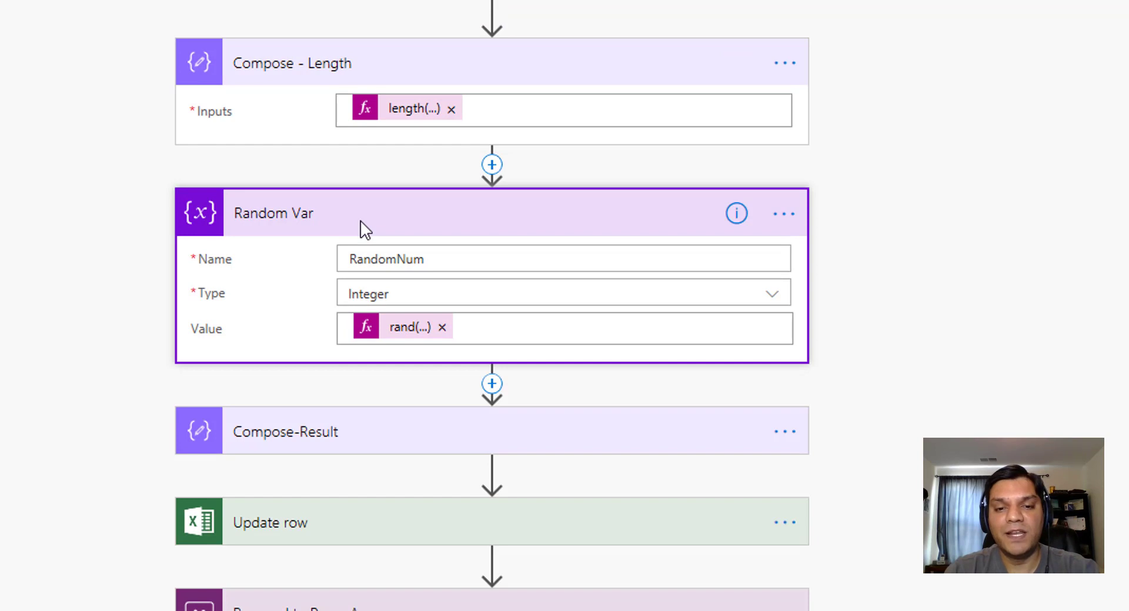
left_click(385, 336)
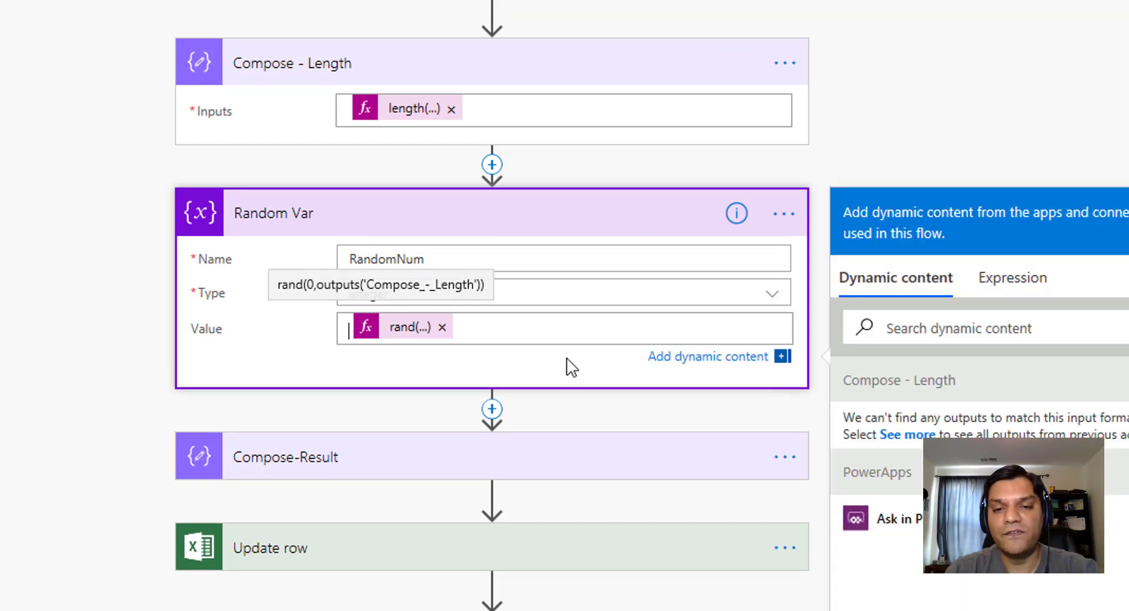
left_click(318, 338)
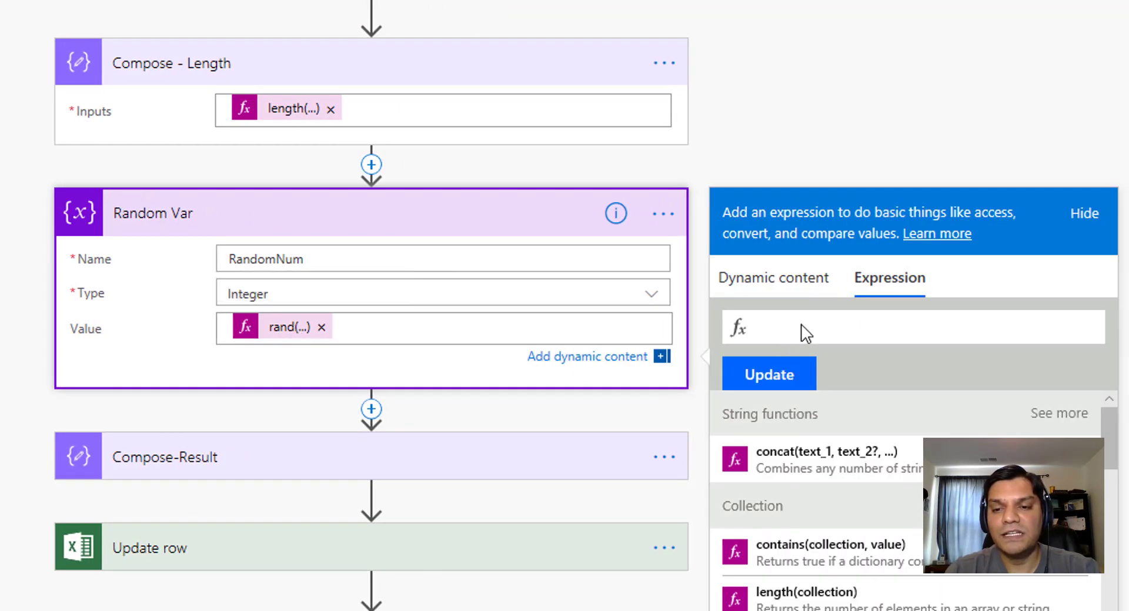
left_click(302, 339)
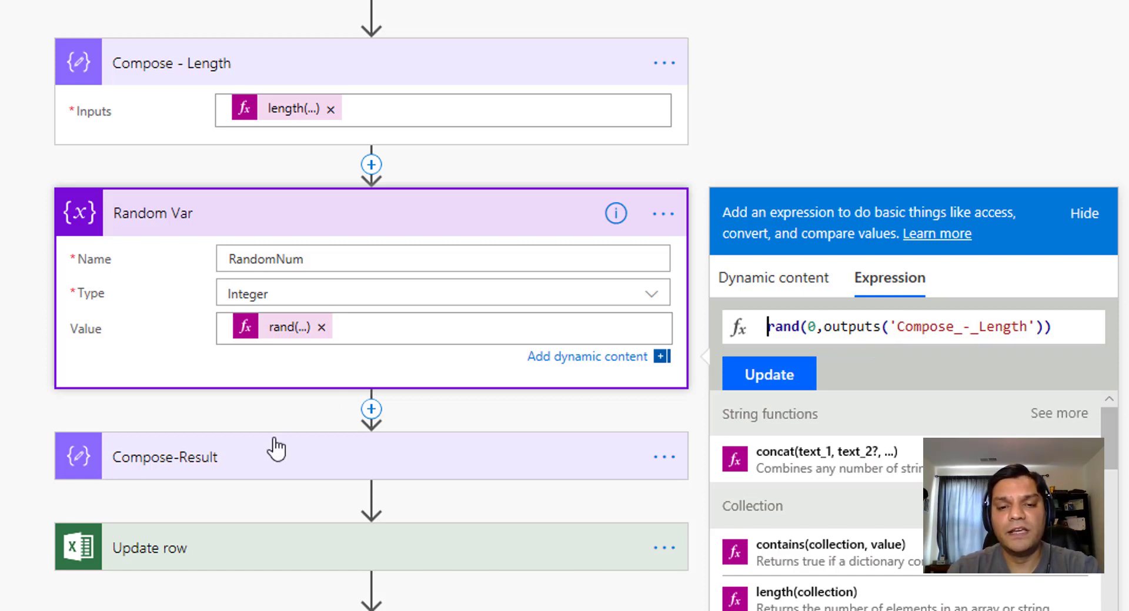
scroll(275, 448, "down", 3)
left_click(290, 277)
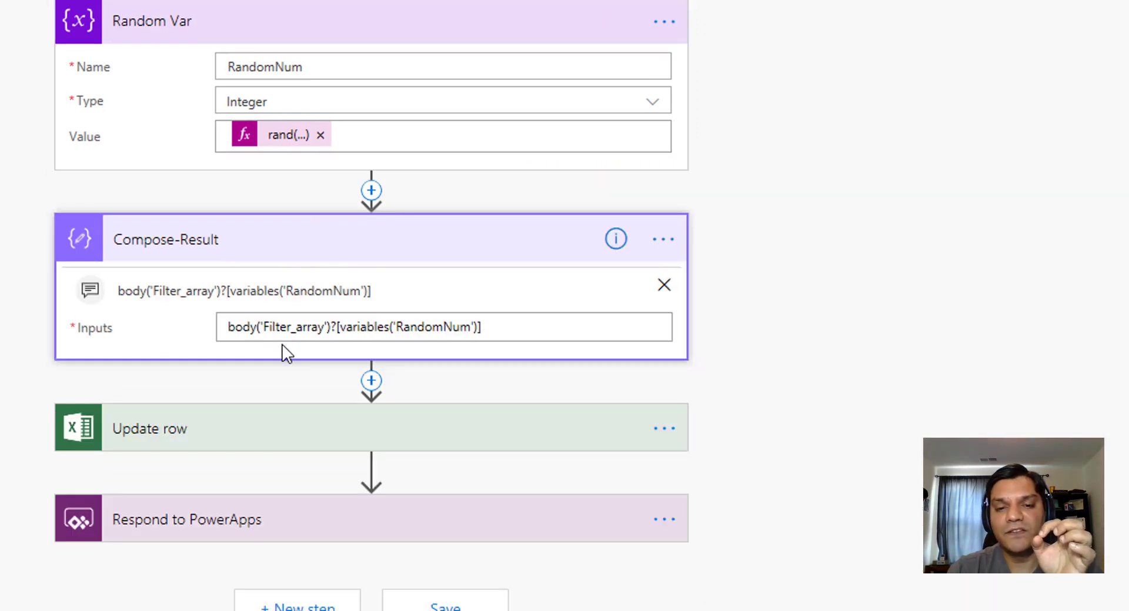
Expand Update row (AlreadySelected YES) and Respond to PowerApps returning Email_x0020_address as Test.
left_click(241, 440)
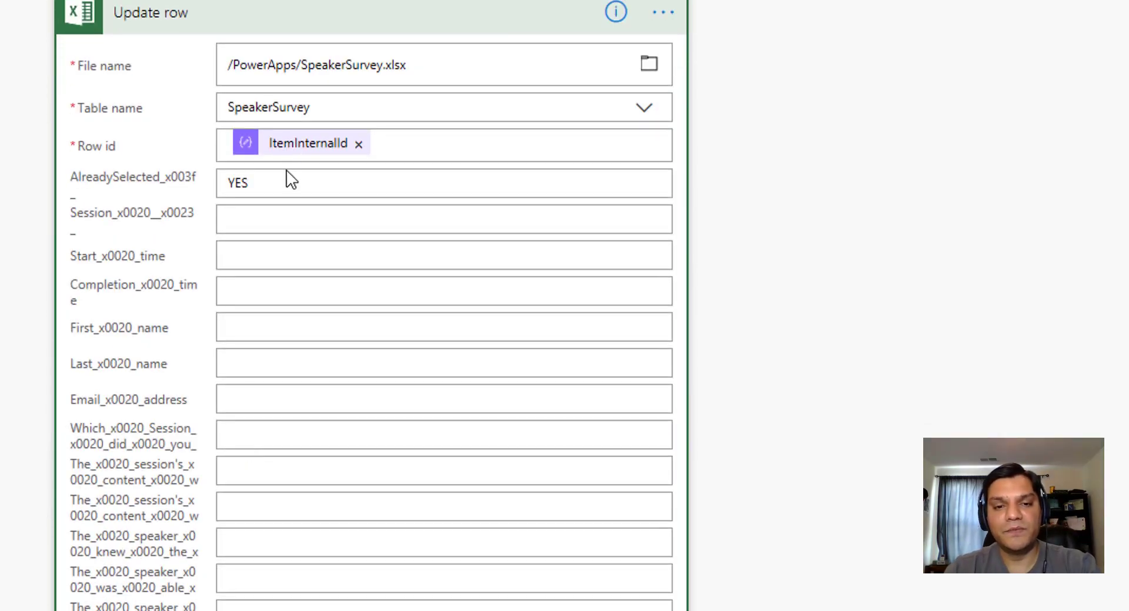
scroll(282, 178, "down", 5)
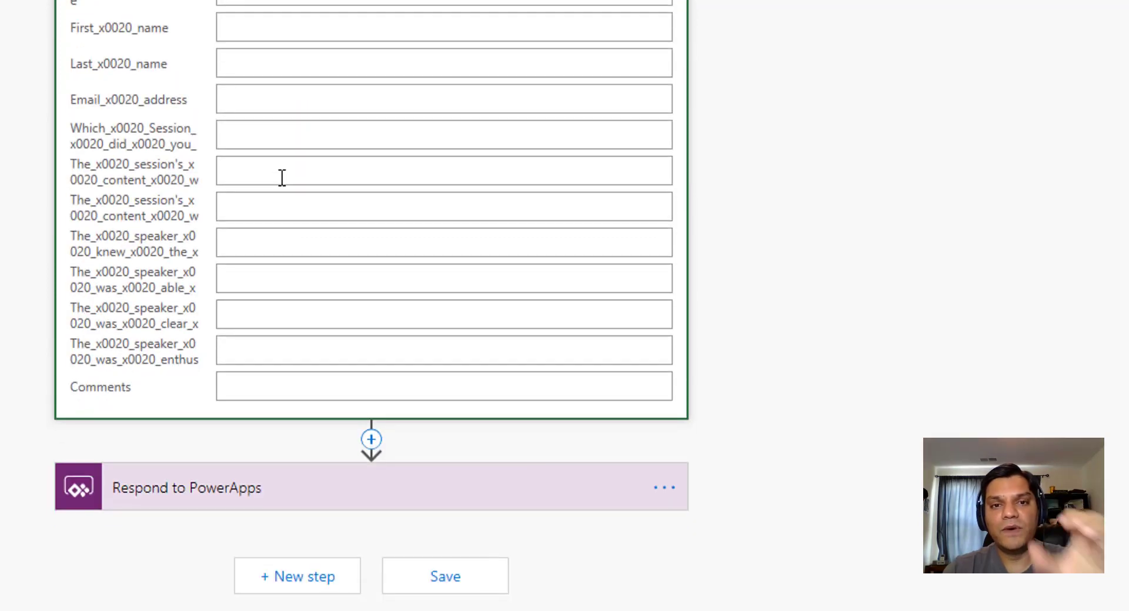
left_click(279, 500)
scroll(277, 499, "down", 3)
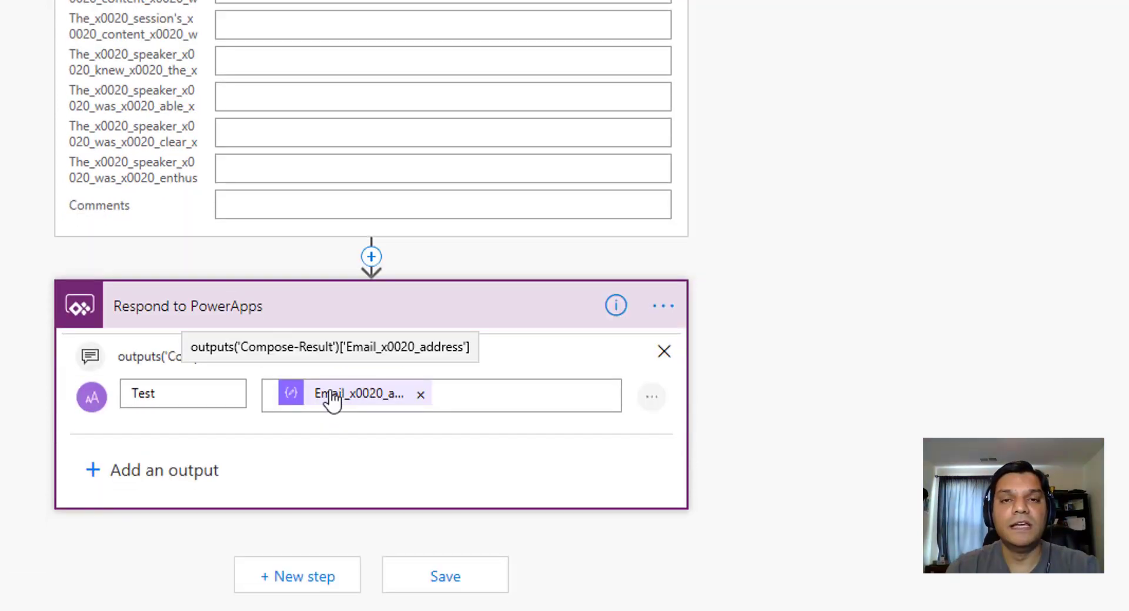
scroll(332, 400, "up", 4)
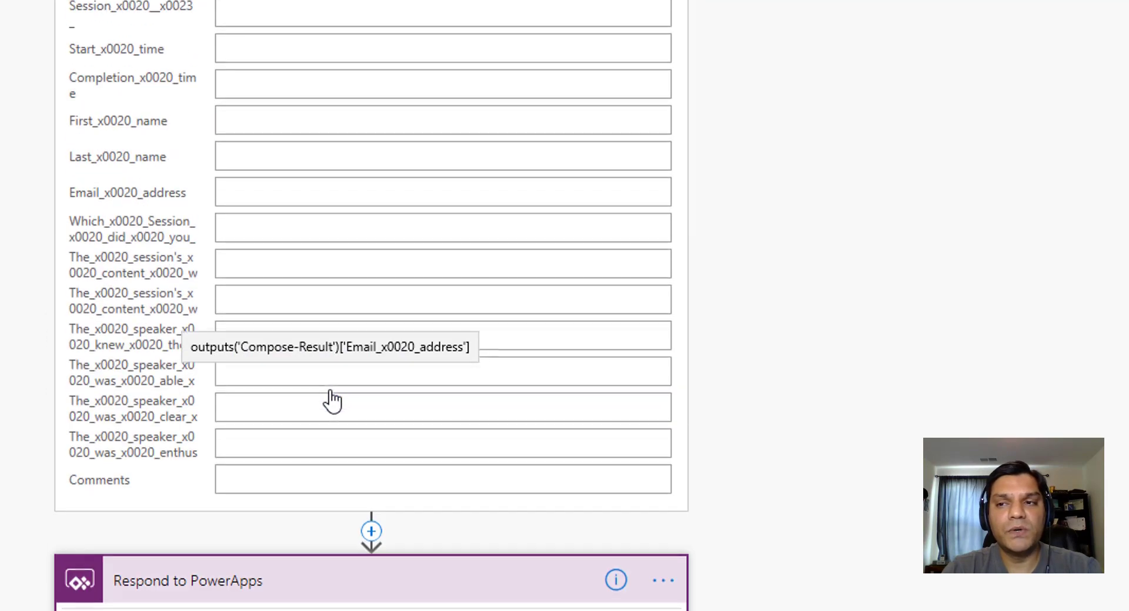